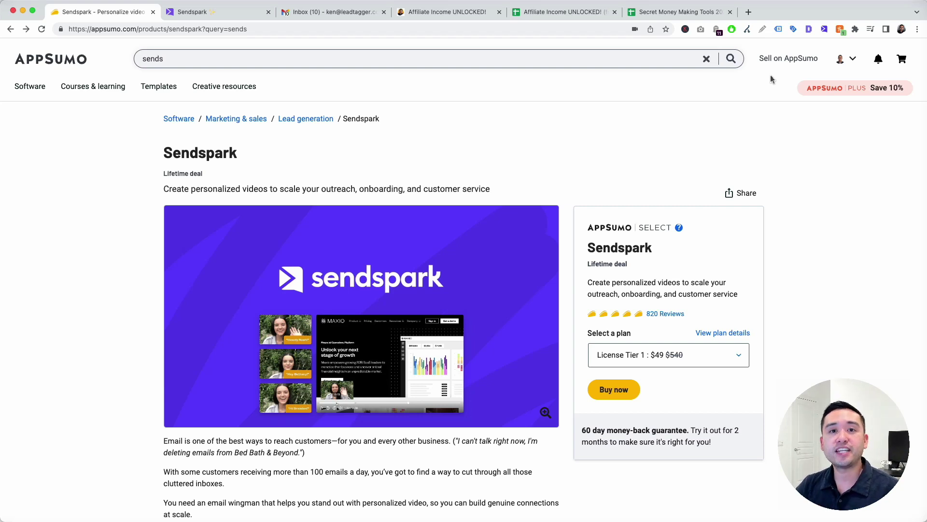
Scroll to the Sendspark TL;DR section and highlight the branded landing page line
scroll(643, 136, "down", 3)
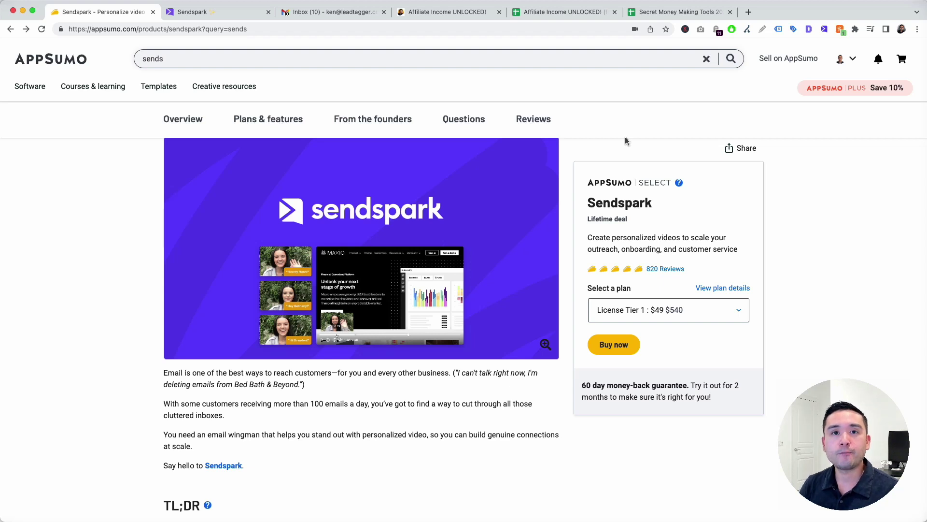
scroll(624, 140, "up", 1)
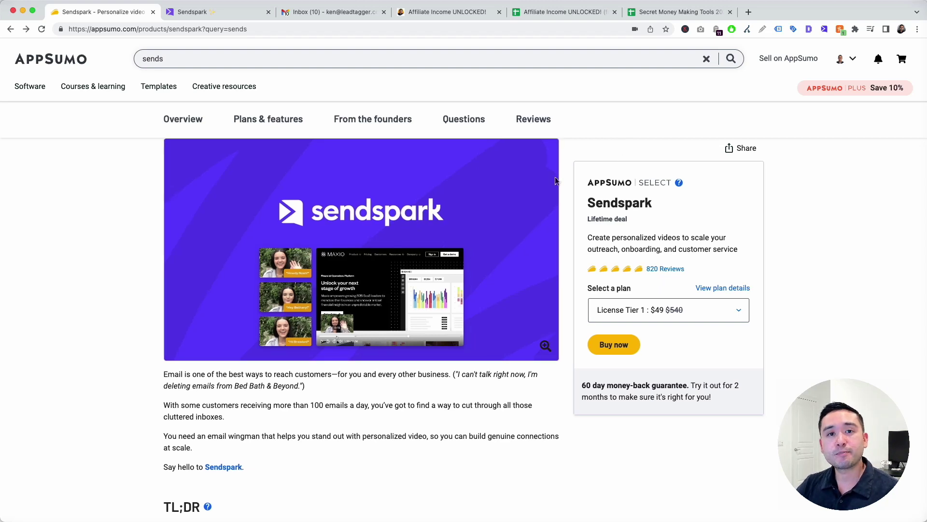
scroll(516, 204, "down", 5)
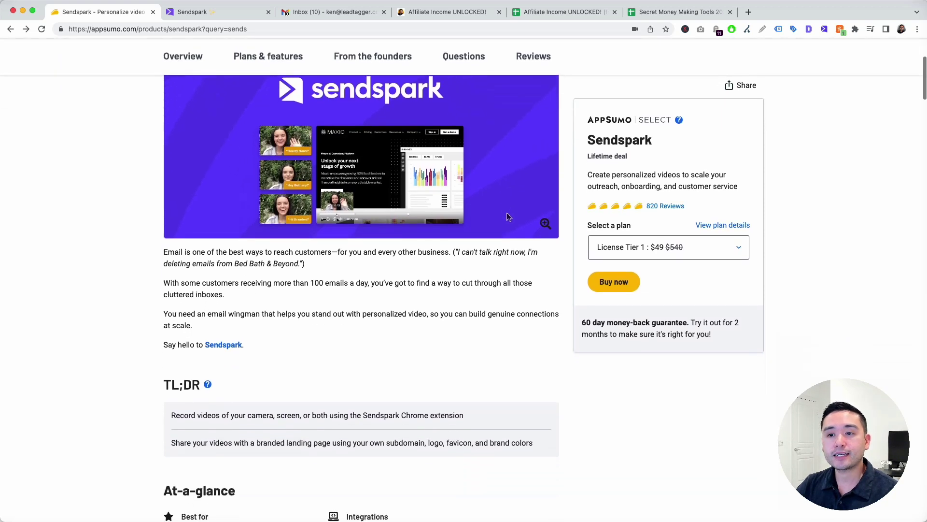
scroll(504, 217, "down", 1)
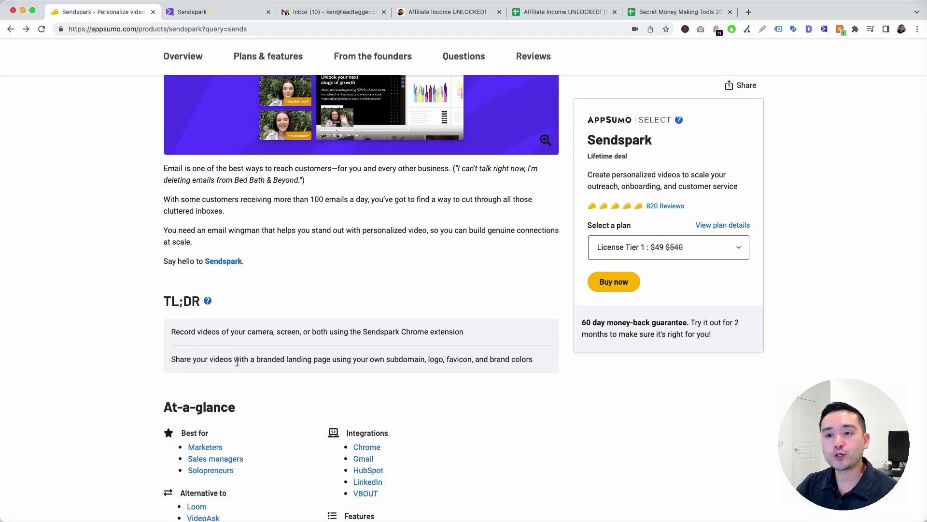
left_click_drag(237, 359, 526, 355)
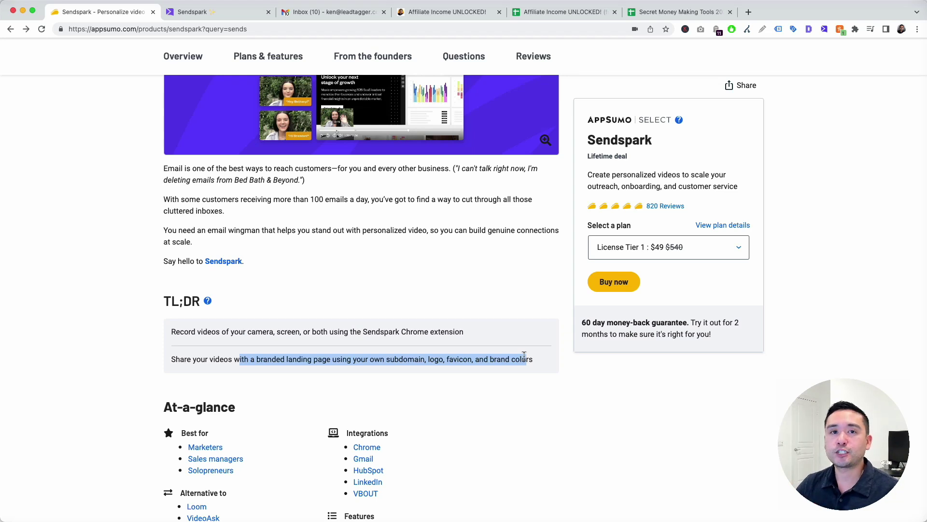
Scroll down to the License Tier cards and highlight '1 workspace' in the $49 Tier 1 card
scroll(525, 358, "down", 2)
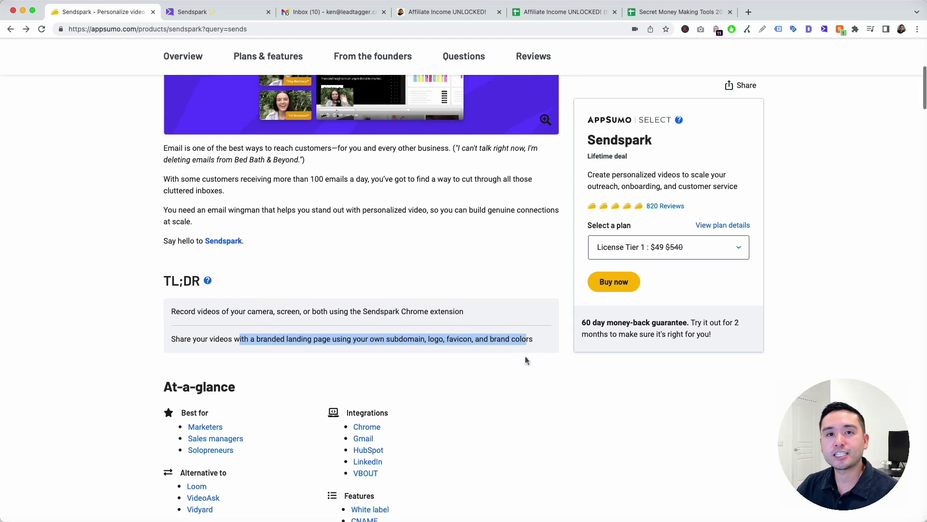
scroll(526, 361, "down", 10)
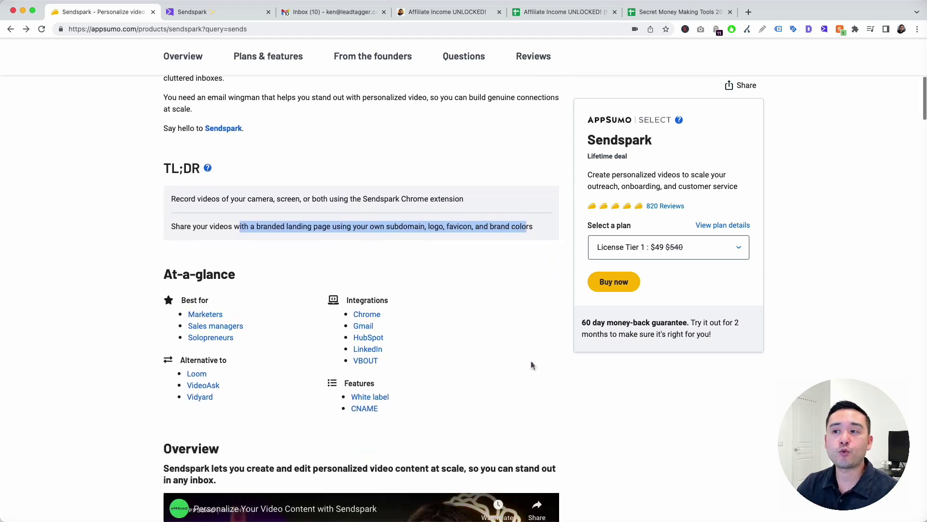
scroll(676, 351, "down", 5)
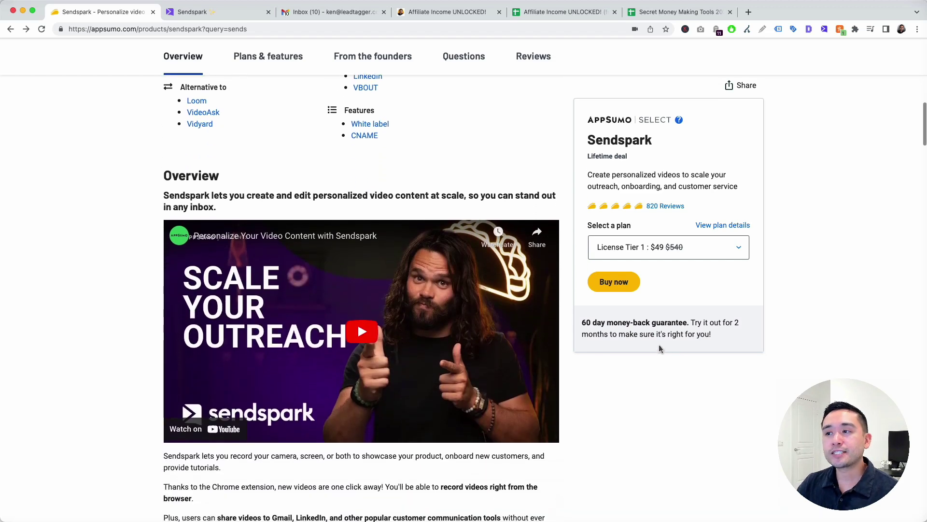
scroll(661, 348, "down", 2)
scroll(661, 349, "down", 3)
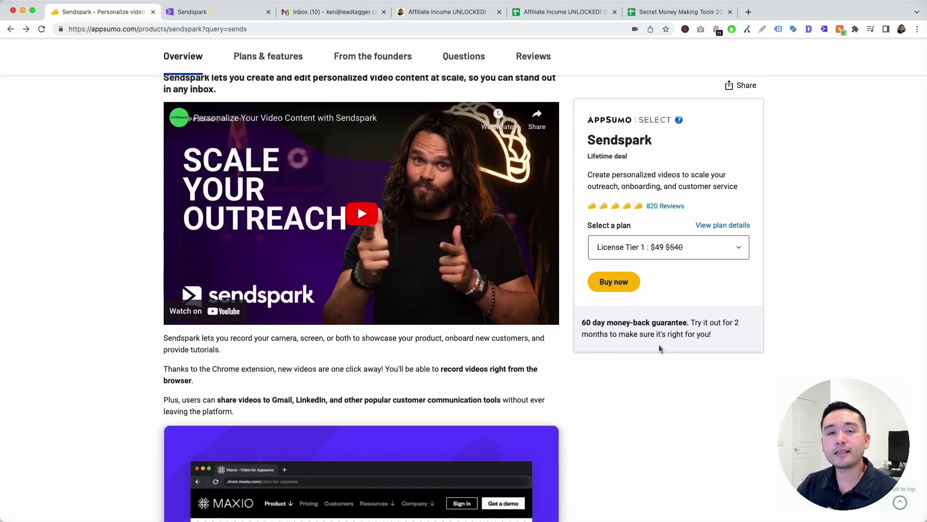
scroll(660, 348, "down", 7)
scroll(661, 349, "down", 20)
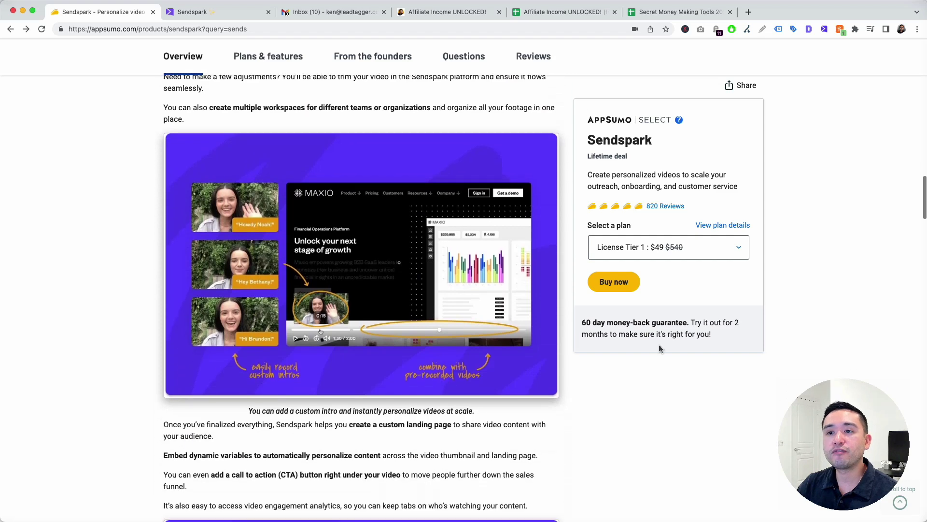
scroll(660, 348, "down", 20)
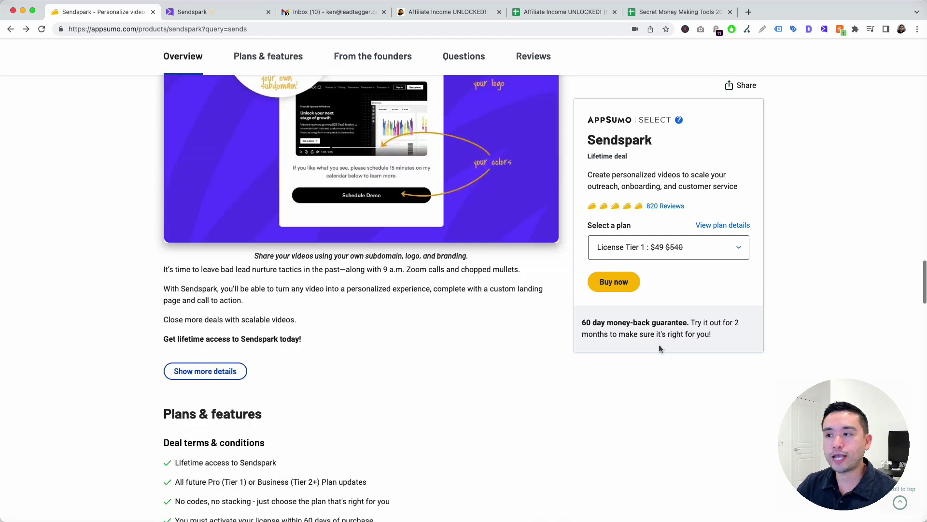
scroll(658, 345, "down", 13)
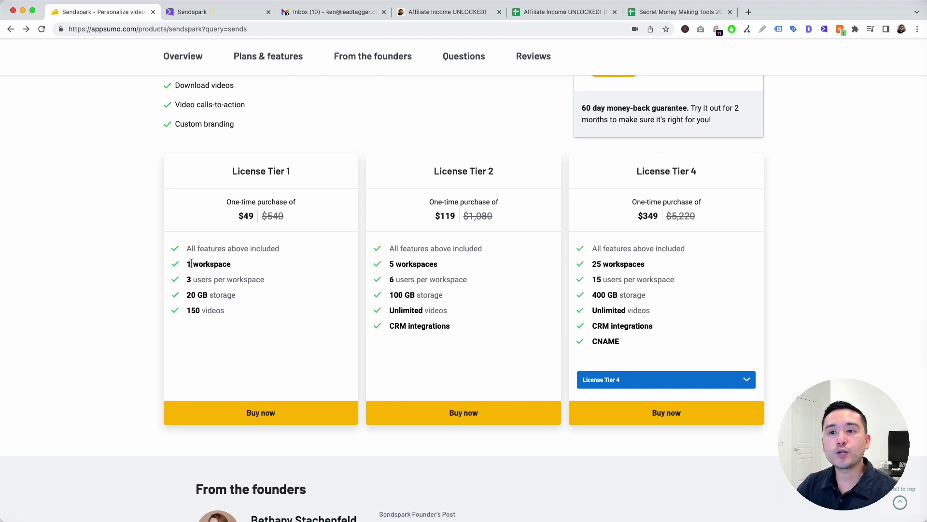
left_click_drag(187, 263, 218, 264)
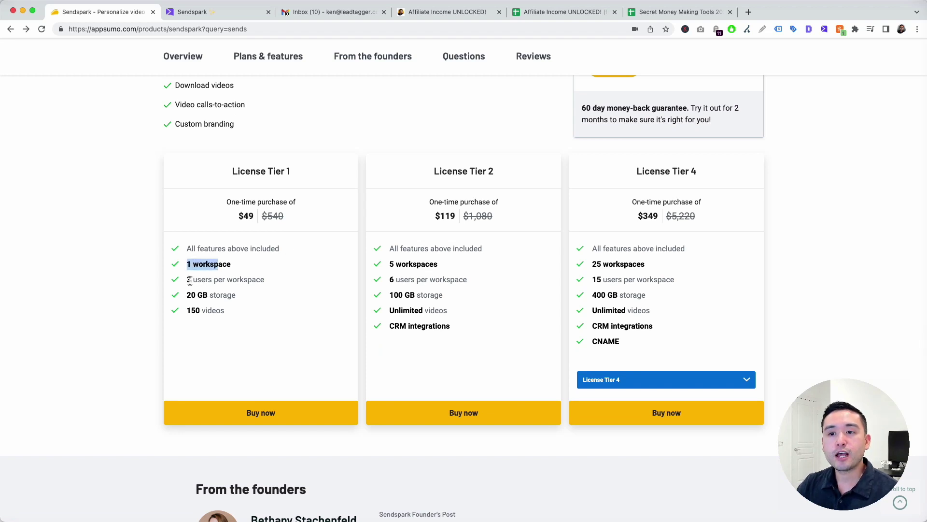
left_click(217, 281)
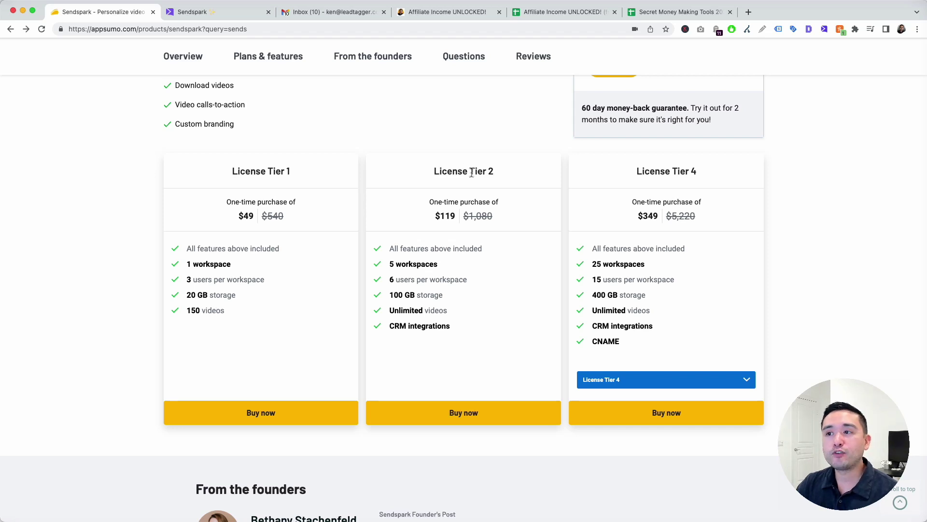
Highlight Tier 2's features from 5 workspaces to CRM integrations, and CNAME in Tier 4
left_click_drag(390, 264, 461, 311)
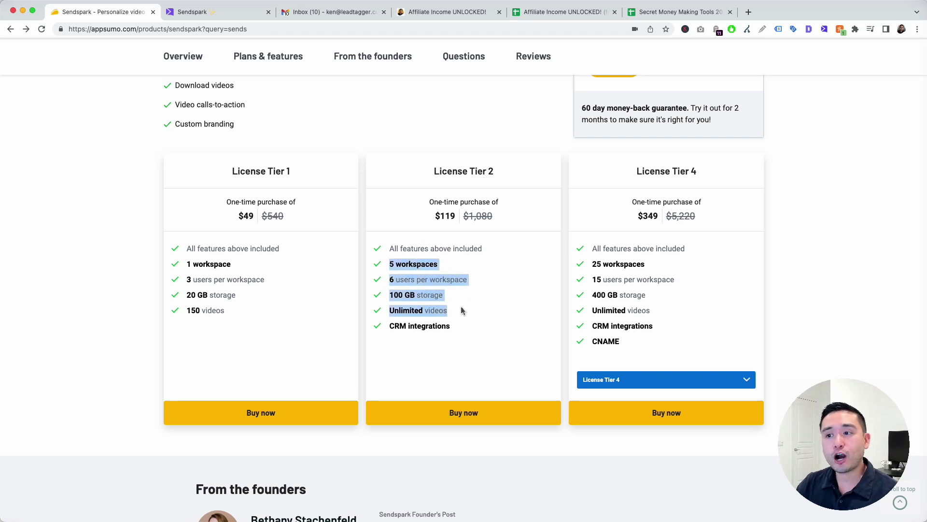
left_click_drag(389, 326, 449, 335)
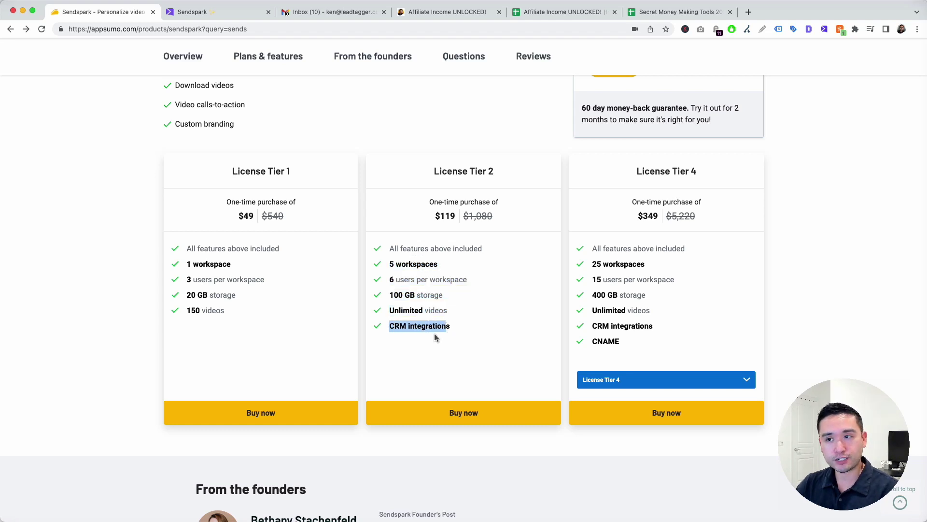
left_click(619, 328)
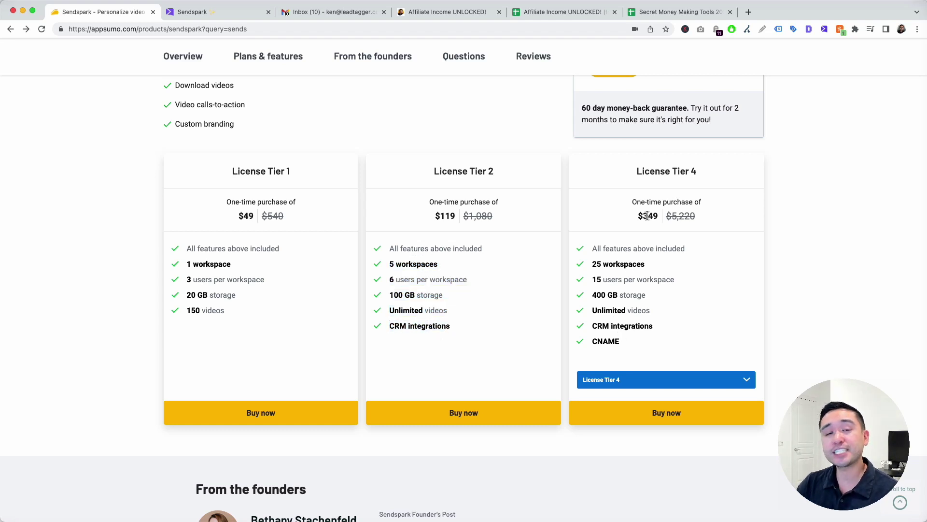
left_click_drag(592, 341, 628, 344)
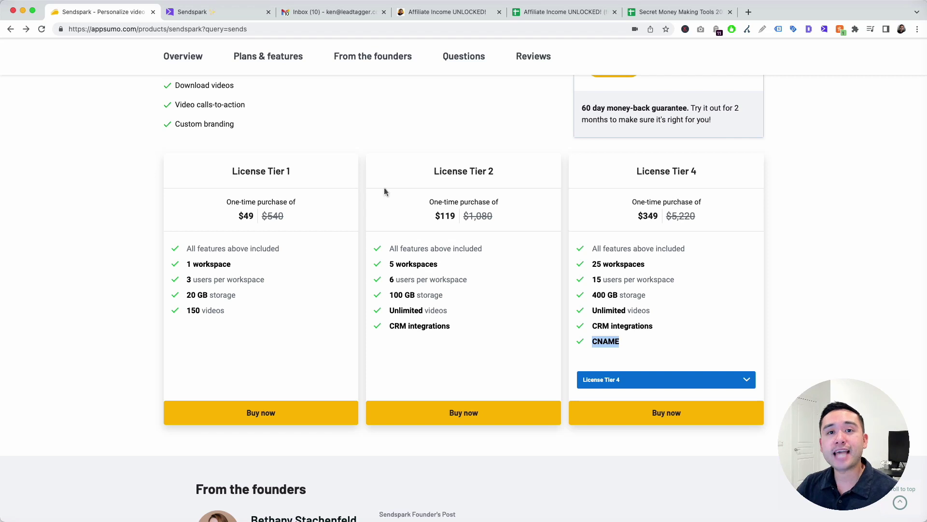
scroll(384, 191, "up", 4)
scroll(383, 193, "up", 5)
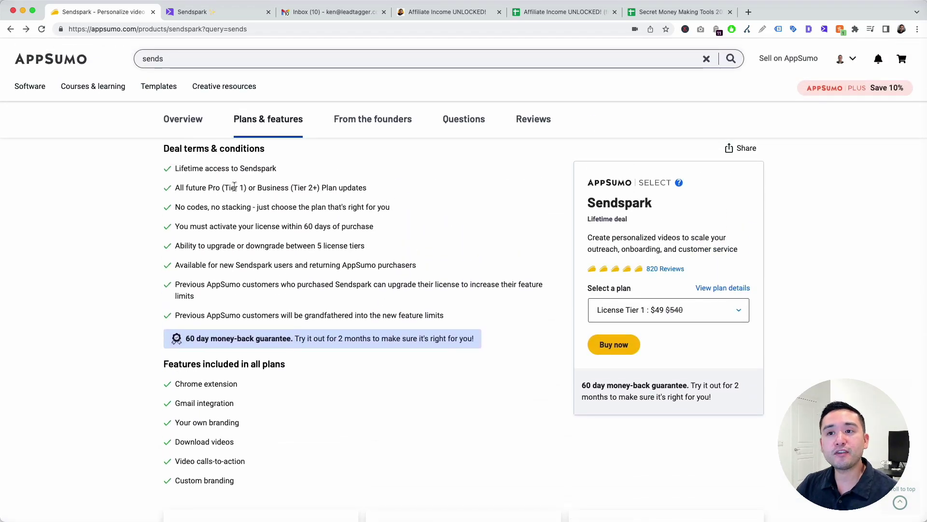
double_click(215, 188)
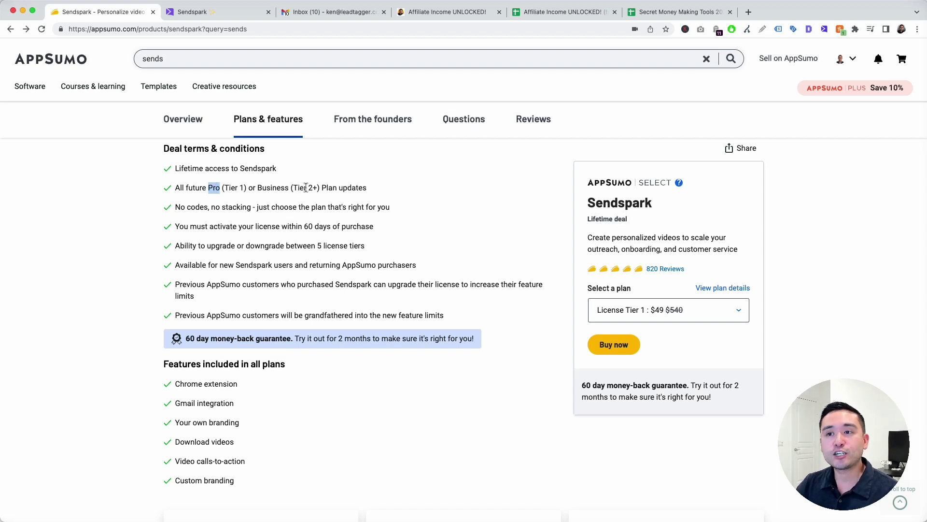
left_click(271, 189)
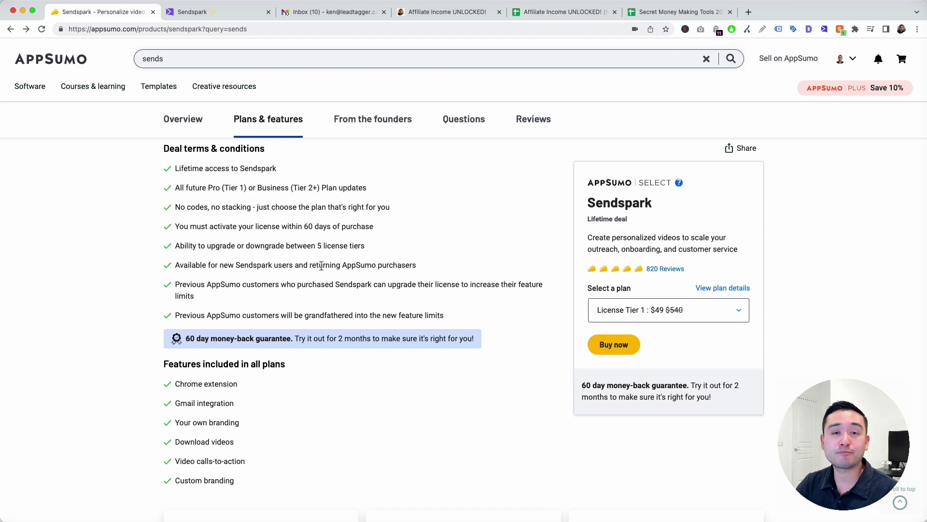
scroll(326, 262, "down", 1)
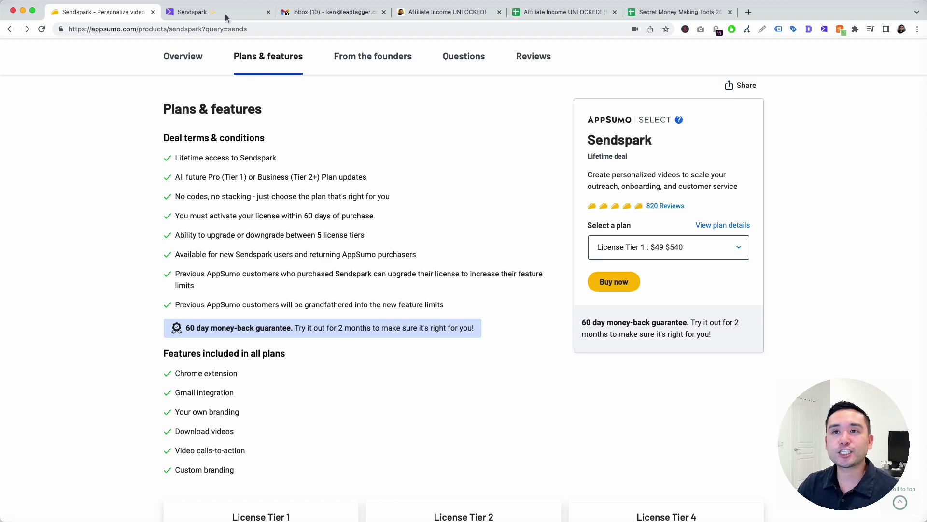
Switch to the Sendspark app tab showing My Library
left_click(207, 12)
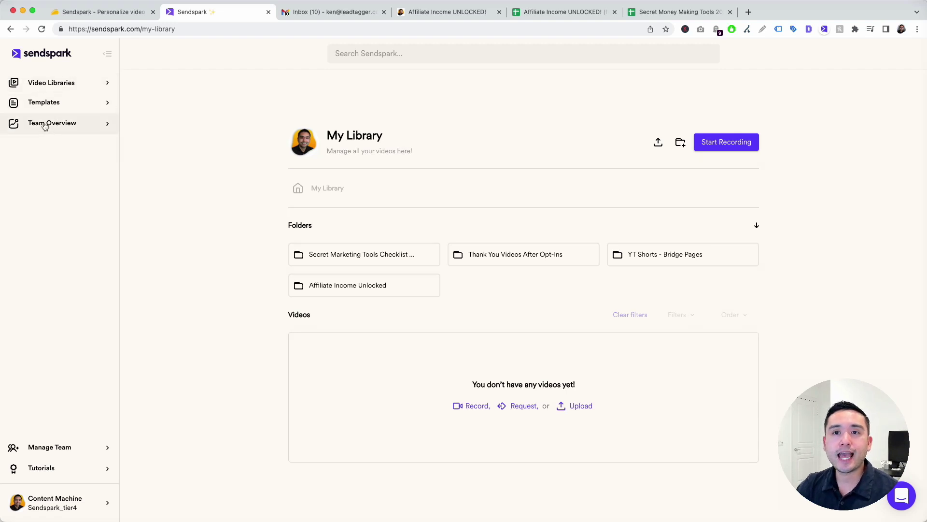
Open the Secret Marketing Tools Checklist folder under Video Libraries and browse its demo videos
left_click(65, 91)
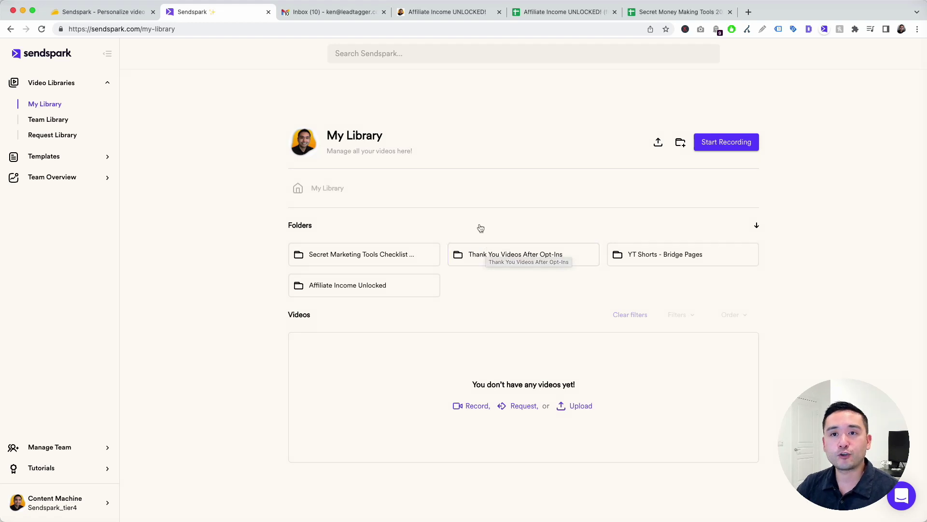
left_click(354, 251)
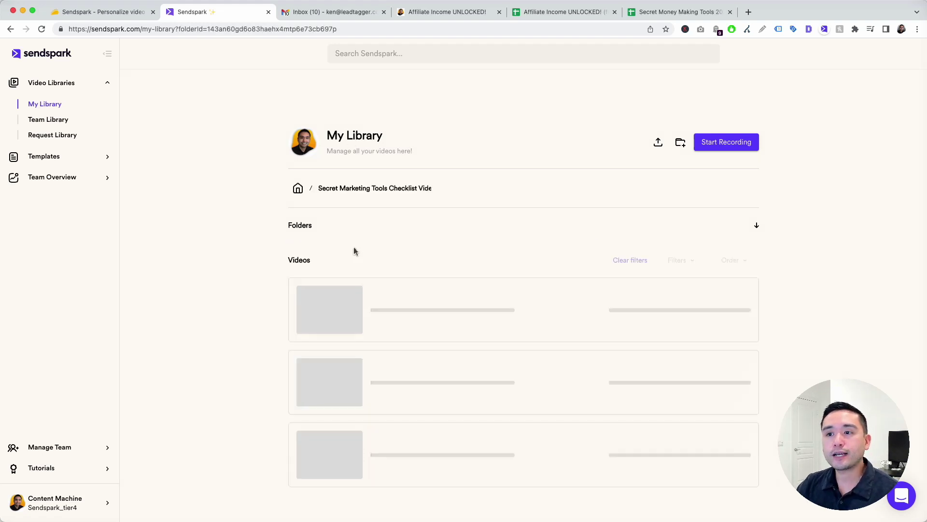
scroll(372, 245, "down", 5)
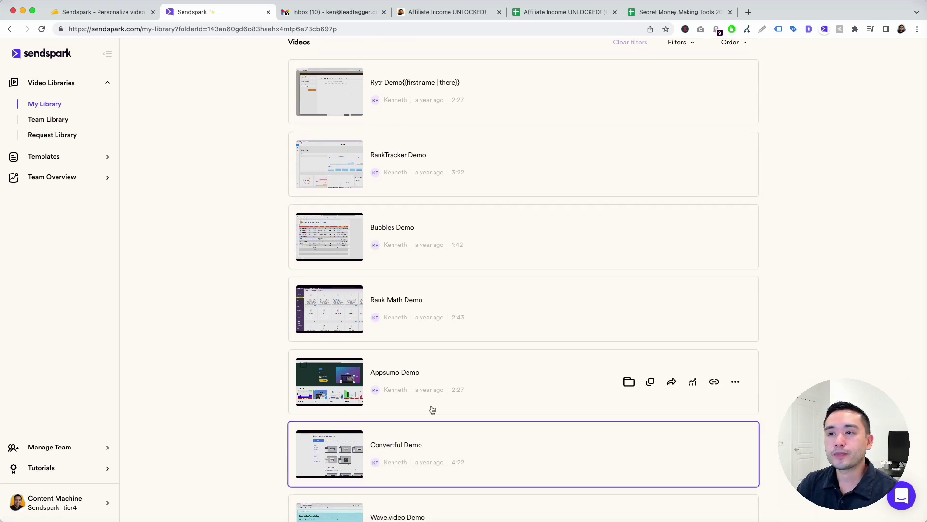
scroll(435, 215, "up", 3)
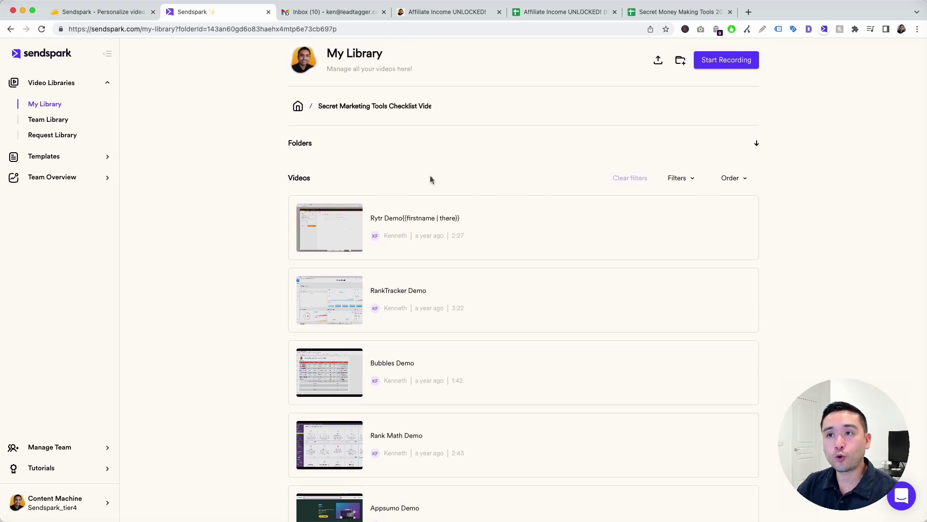
scroll(447, 185, "up", 1)
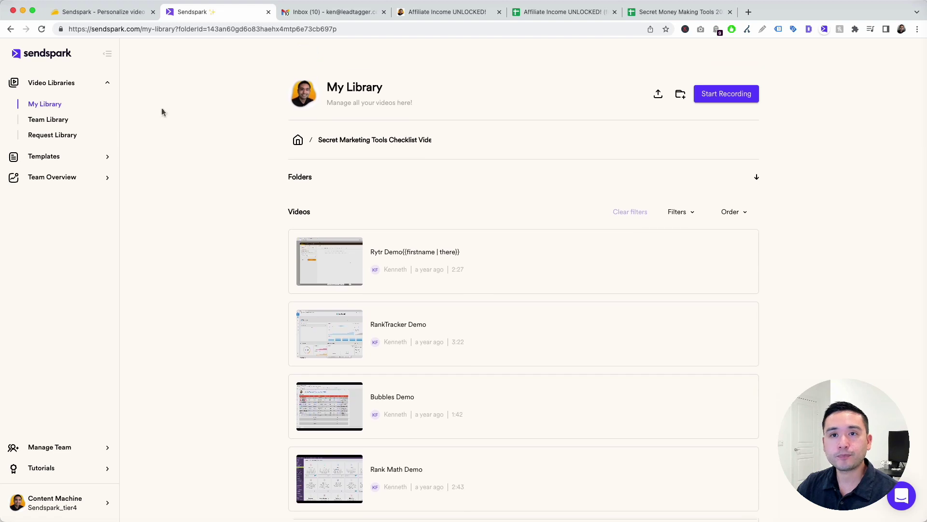
Visit the Team Library and the empty Request Library, then go to Templates
left_click(62, 123)
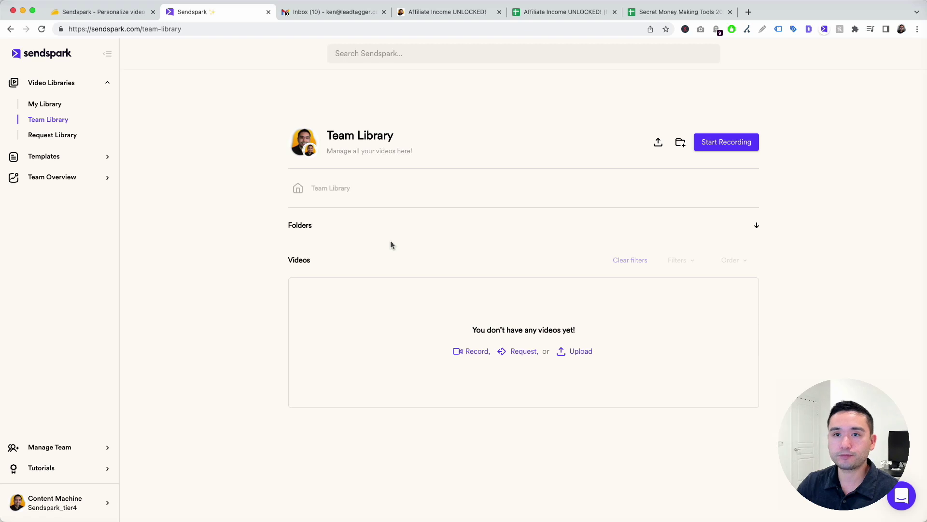
left_click(62, 136)
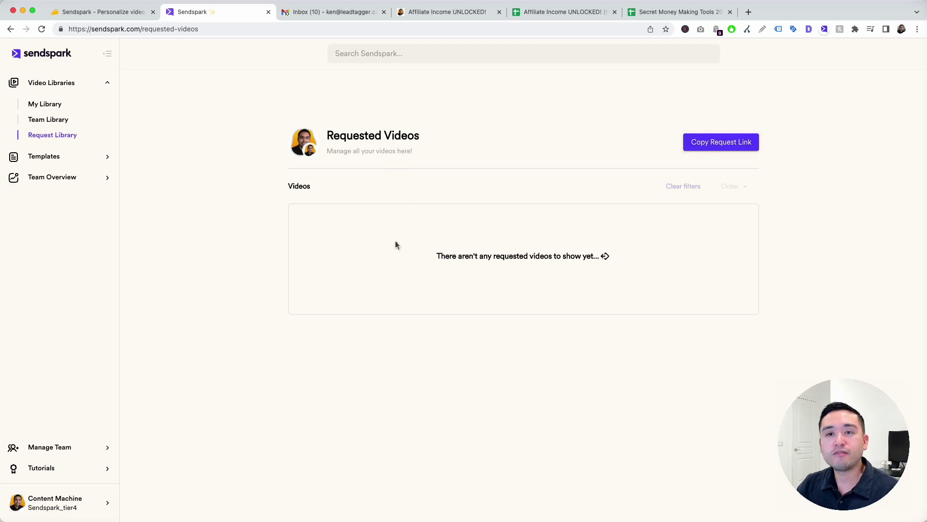
left_click(51, 156)
View the Templates list, then open the Admin Dashboard with 47 videos and 155 plays
mouse_move(351, 211)
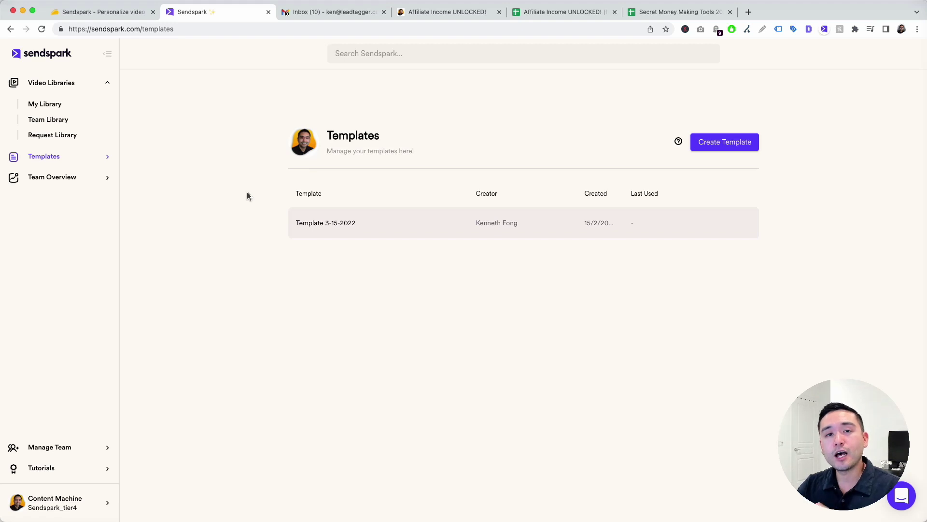
left_click(64, 184)
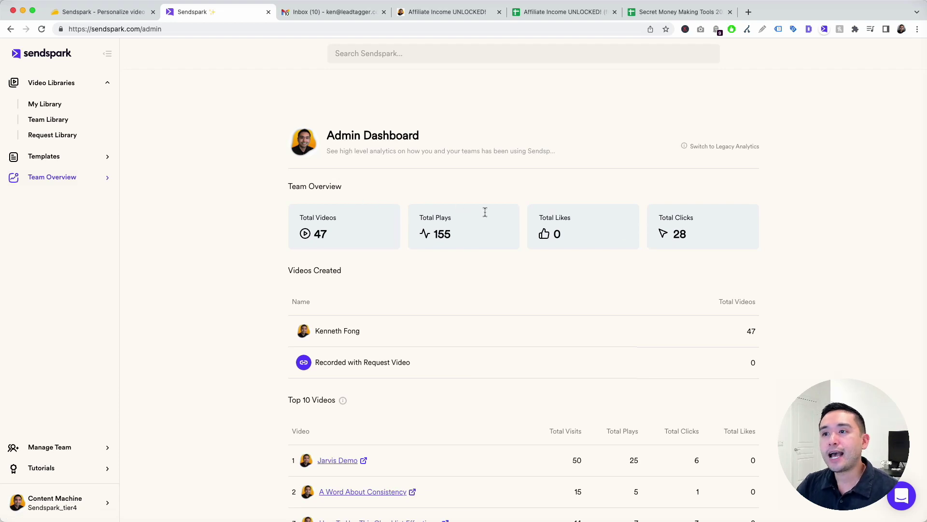
Scroll through the team analytics, then open and close the Manage Team window
scroll(645, 230, "down", 1)
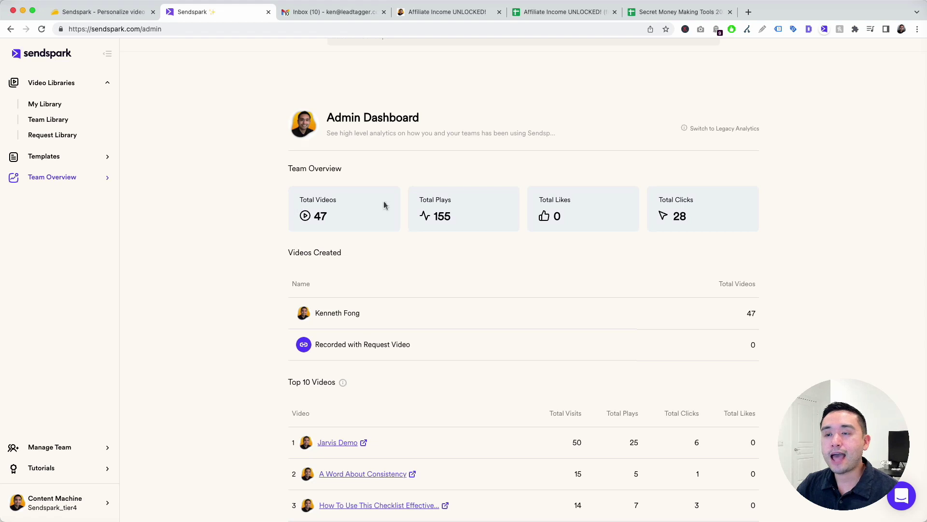
scroll(739, 210, "down", 10)
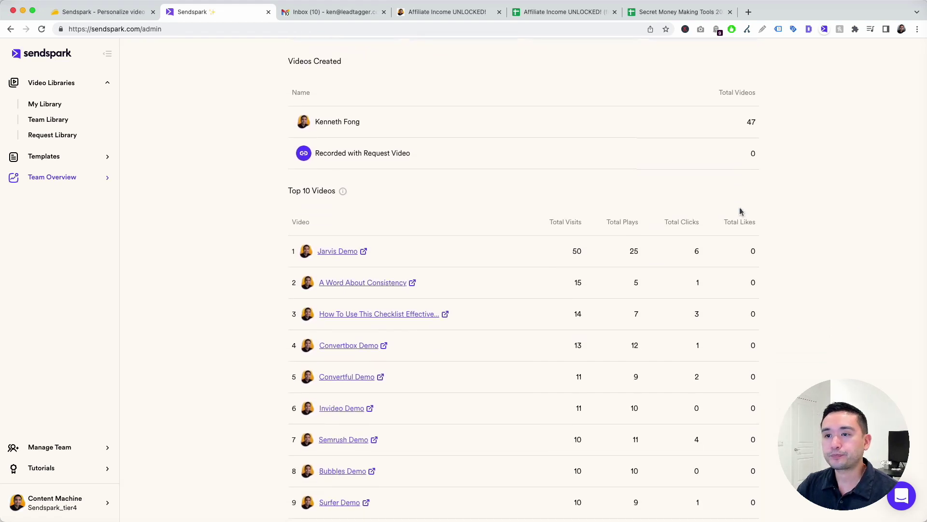
scroll(338, 252, "down", 5)
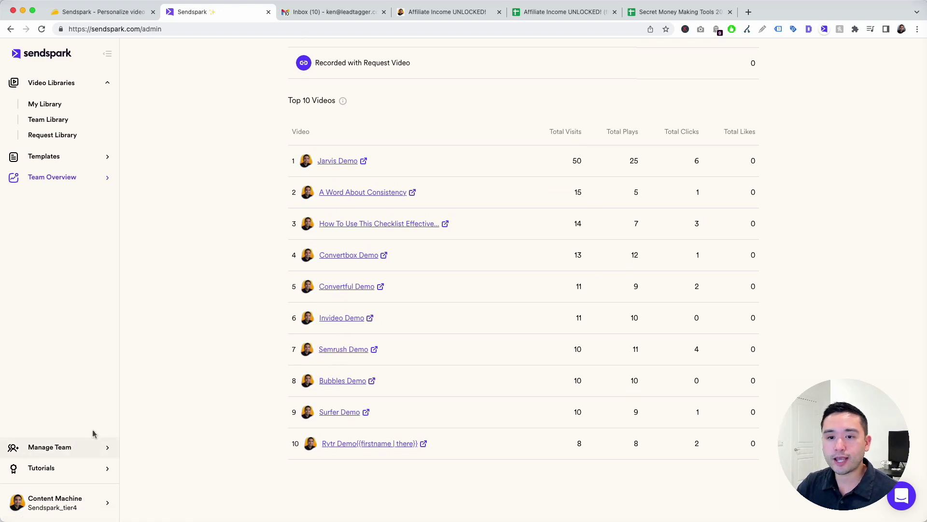
left_click(56, 445)
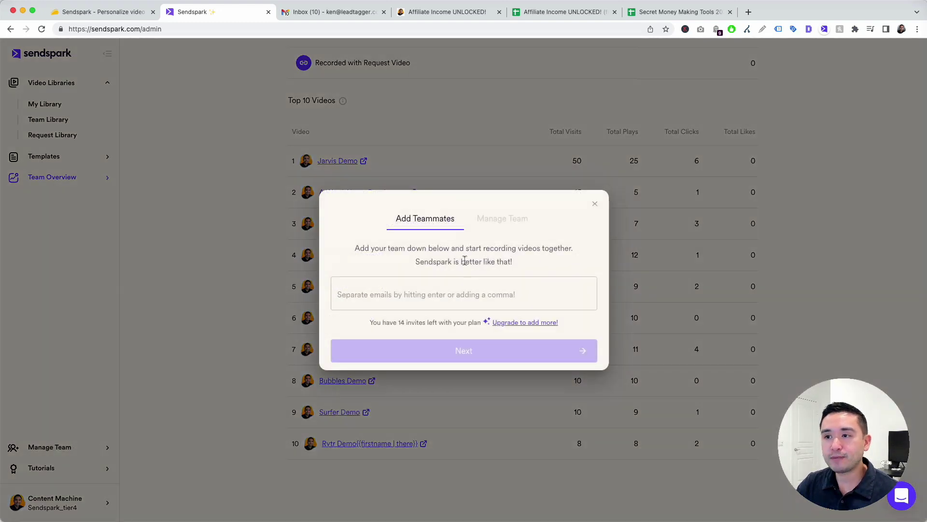
left_click(595, 206)
Open Manage Workspace, cancel Set Global Styles, and highlight the connected custom domain
left_click(84, 500)
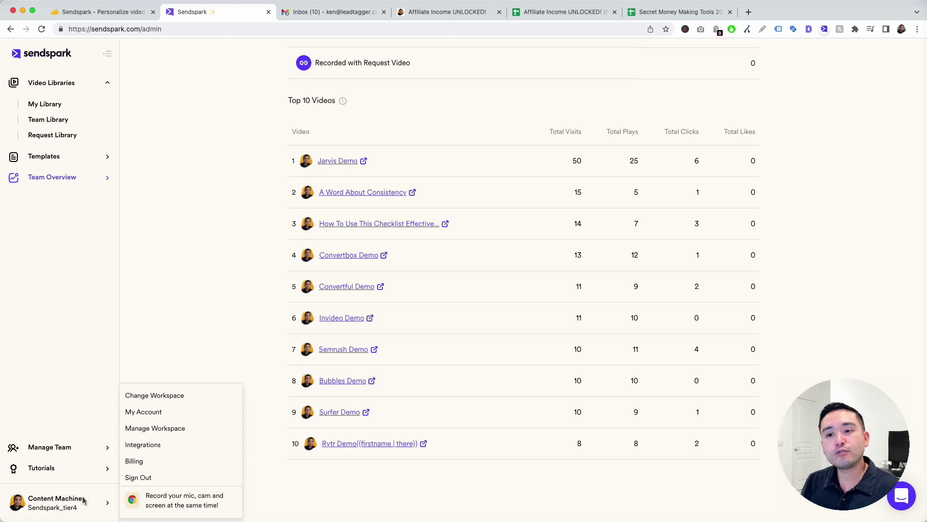
left_click(173, 431)
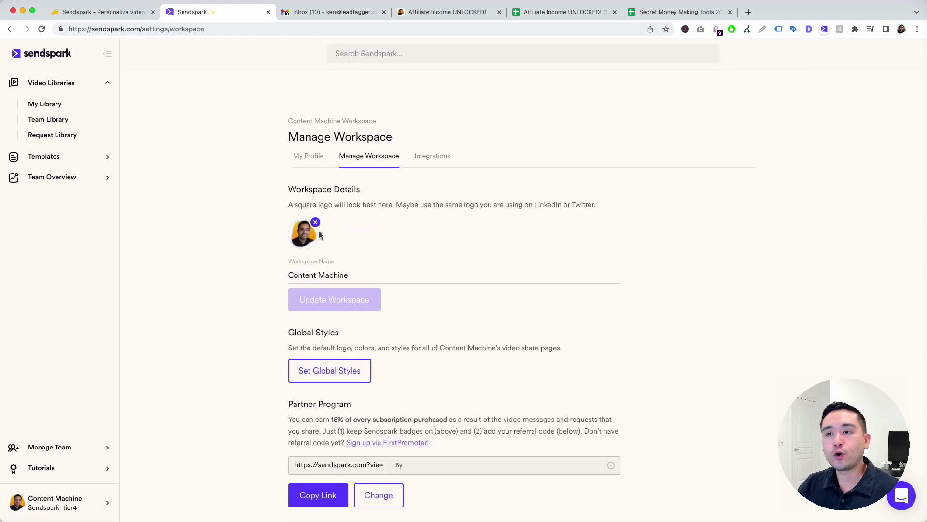
scroll(315, 269, "down", 5)
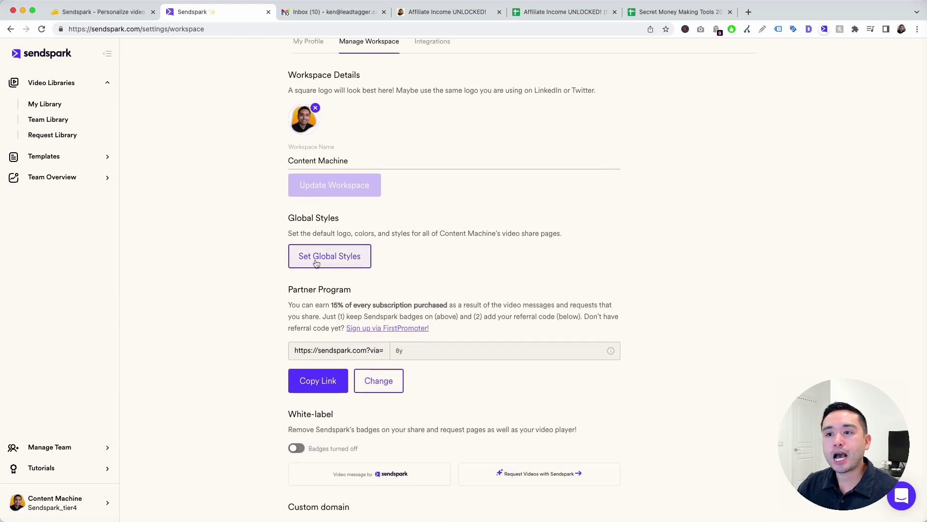
left_click(314, 262)
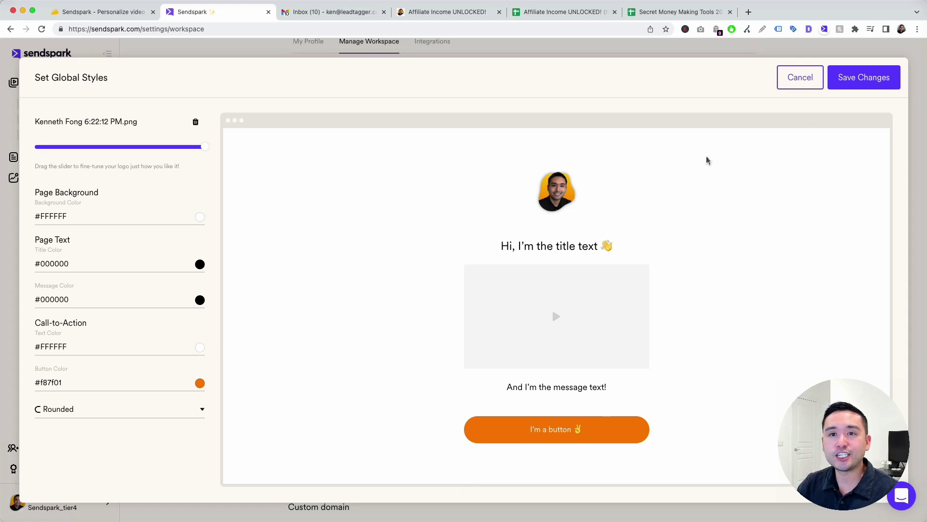
left_click(801, 84)
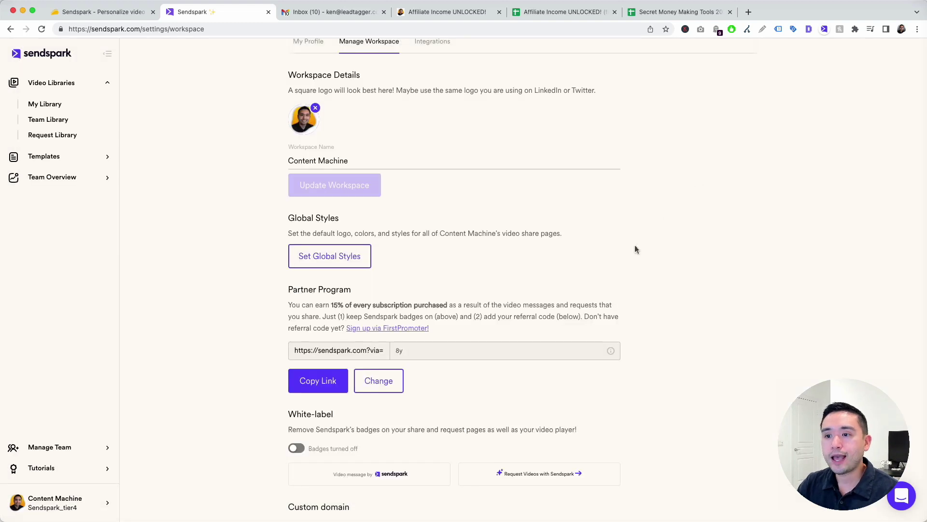
scroll(633, 245, "down", 5)
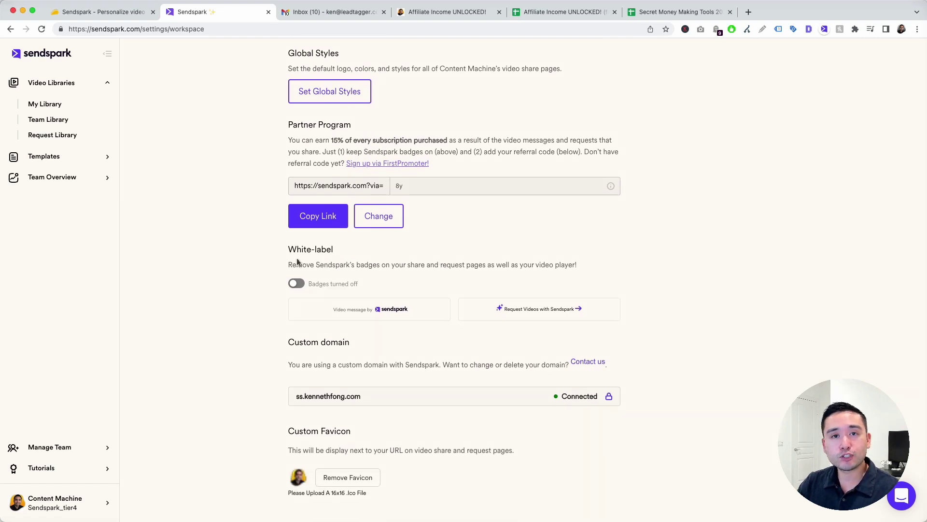
scroll(330, 283, "down", 1)
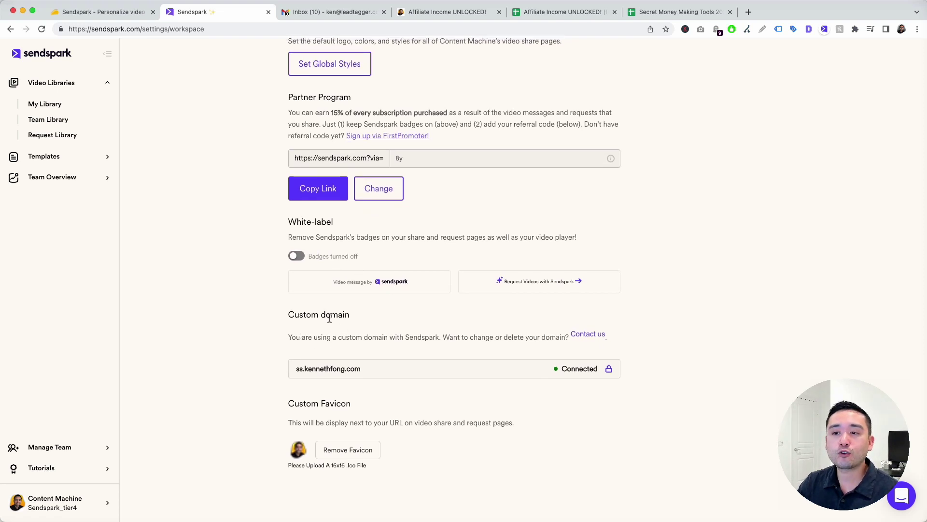
left_click_drag(295, 369, 369, 371)
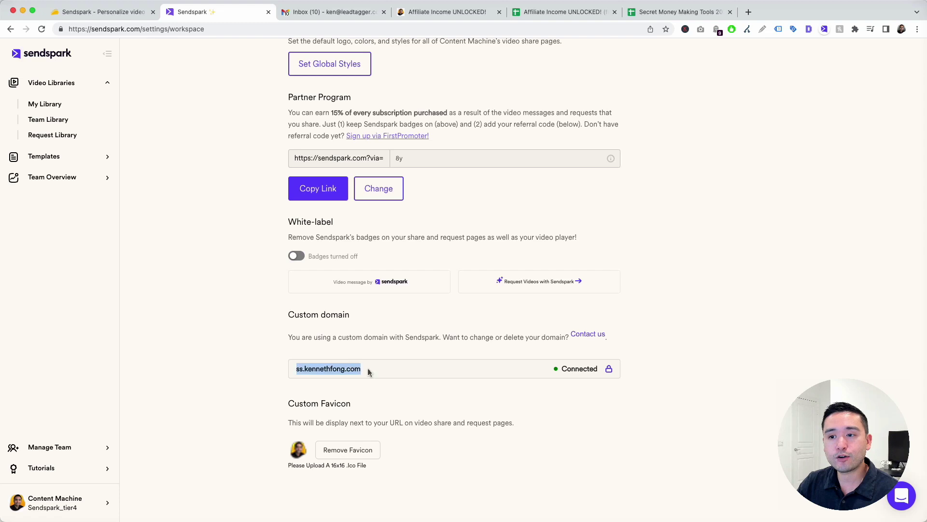
Leave the workspace settings and return to My Library
left_click(63, 503)
left_click(232, 330)
scroll(233, 331, "up", 6)
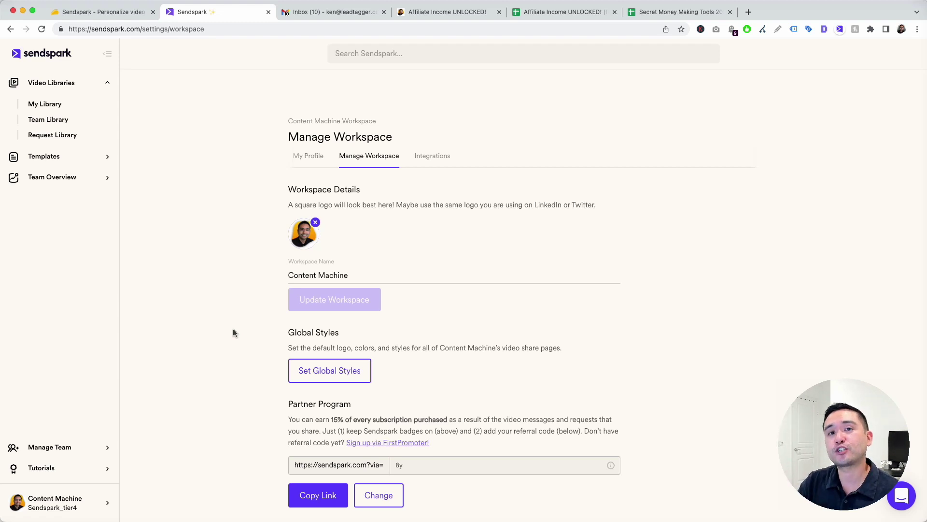
scroll(271, 335, "down", 5)
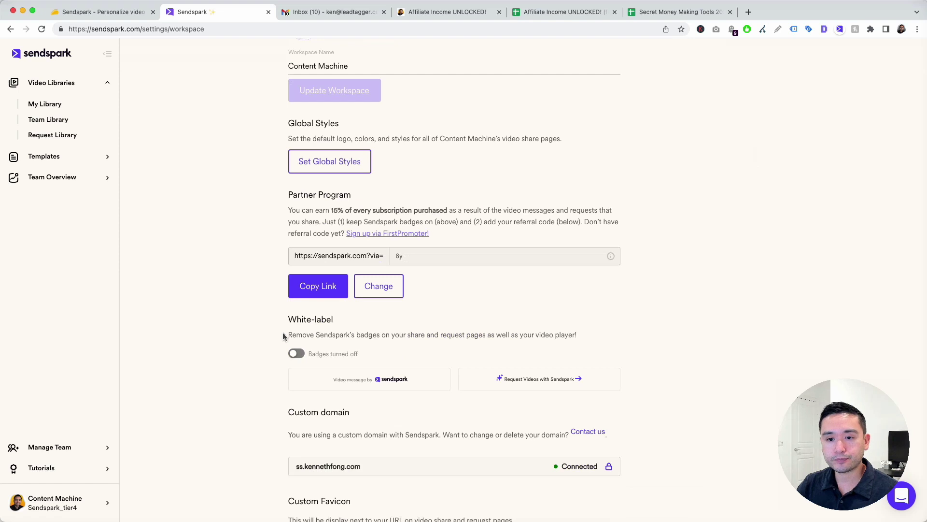
scroll(280, 340, "up", 5)
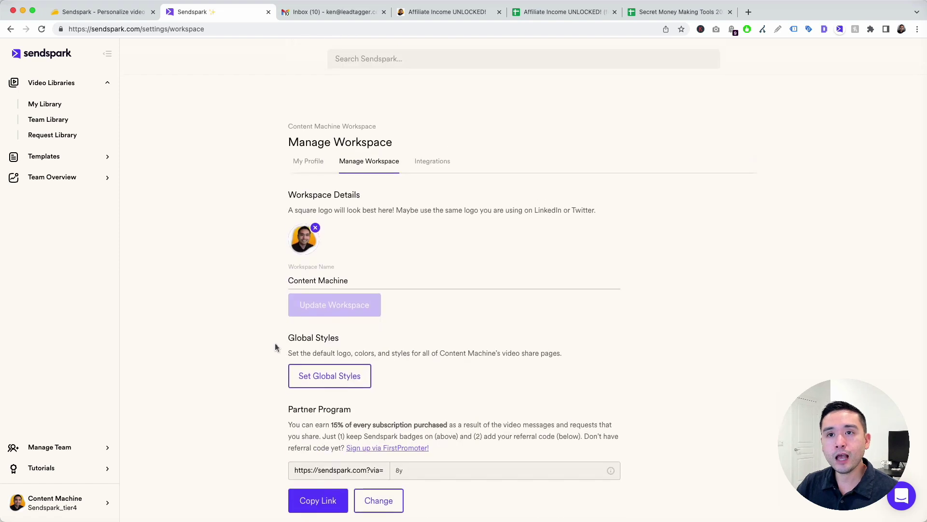
left_click(45, 105)
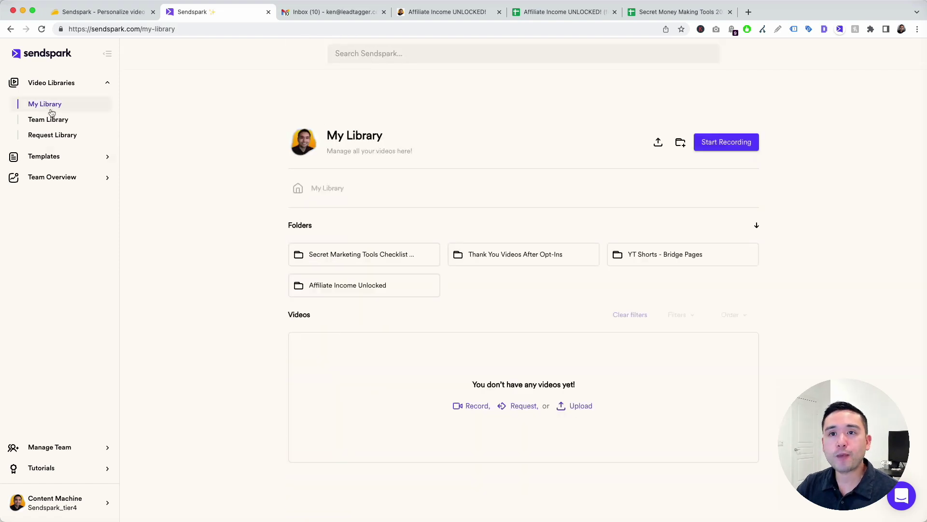
Open the Rytr Demo video from the Secret Marketing Tools Checklist folder
left_click(408, 260)
scroll(408, 259, "down", 3)
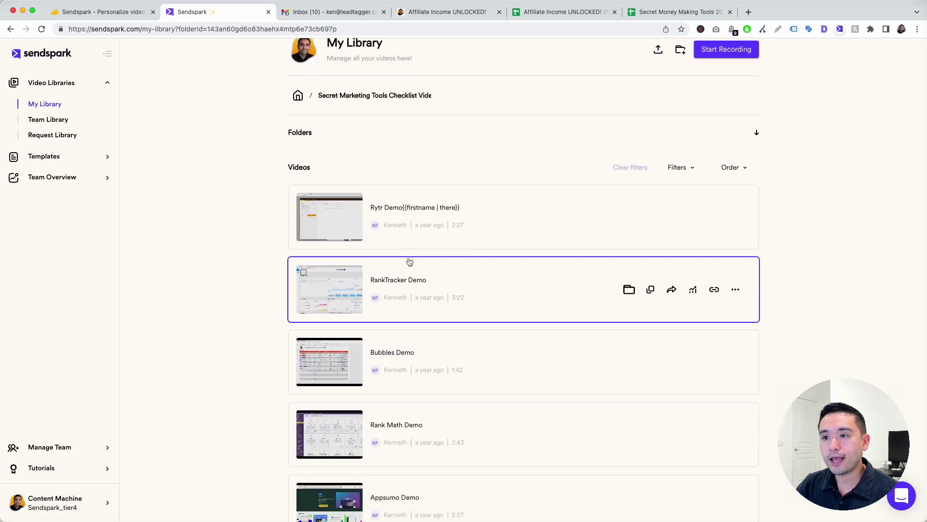
left_click(344, 223)
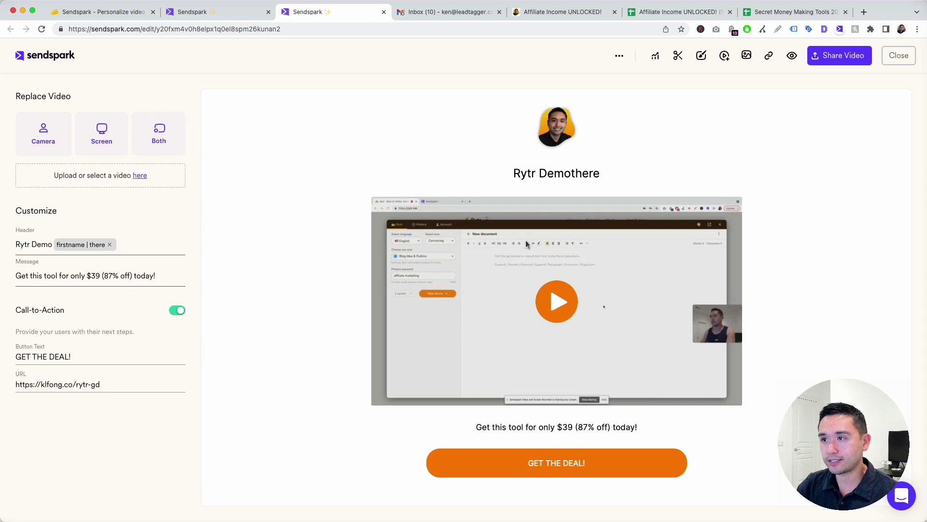
Remove the first-name merge tag from the header and highlight the preview's title and message
left_click(81, 245)
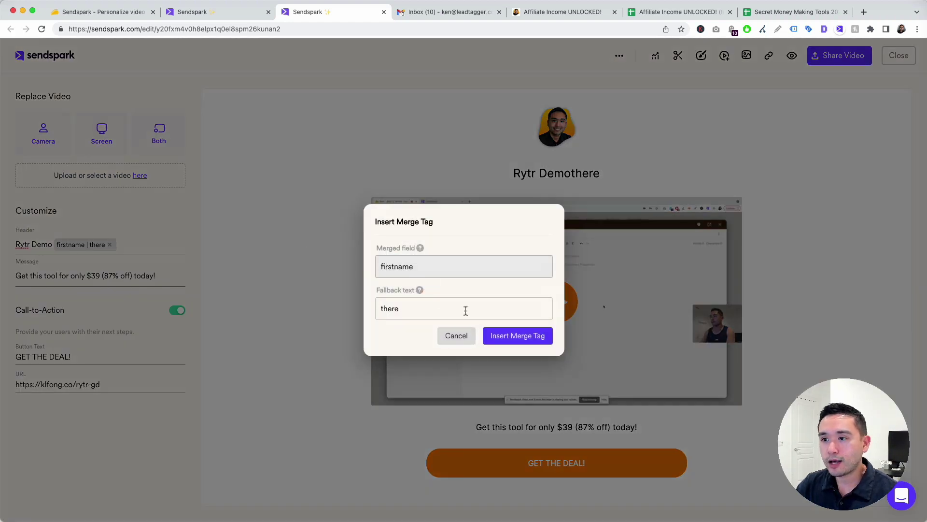
left_click(456, 335)
left_click(110, 244)
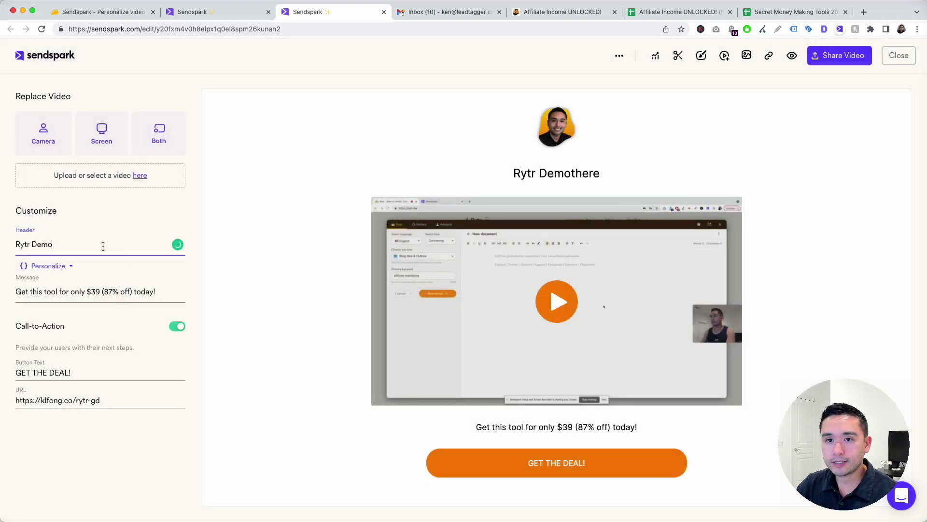
left_click_drag(104, 247, 19, 244)
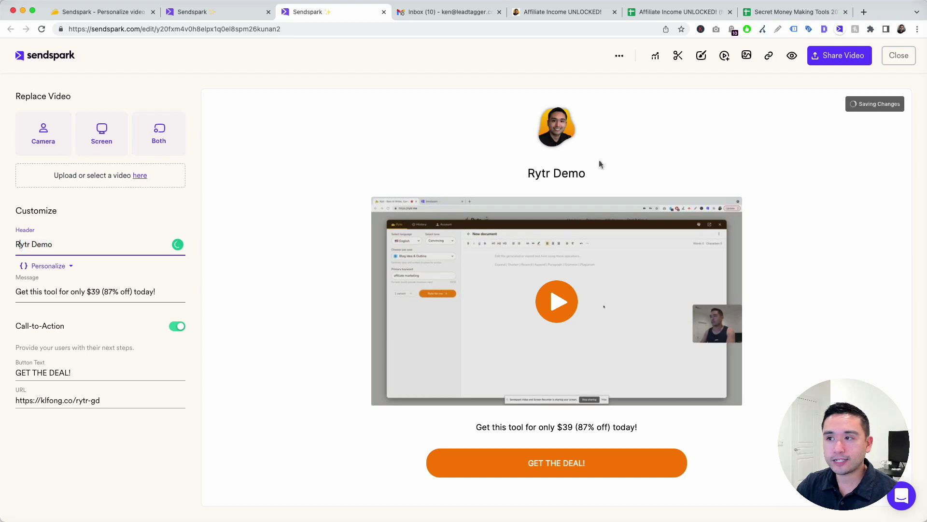
left_click_drag(534, 175, 593, 177)
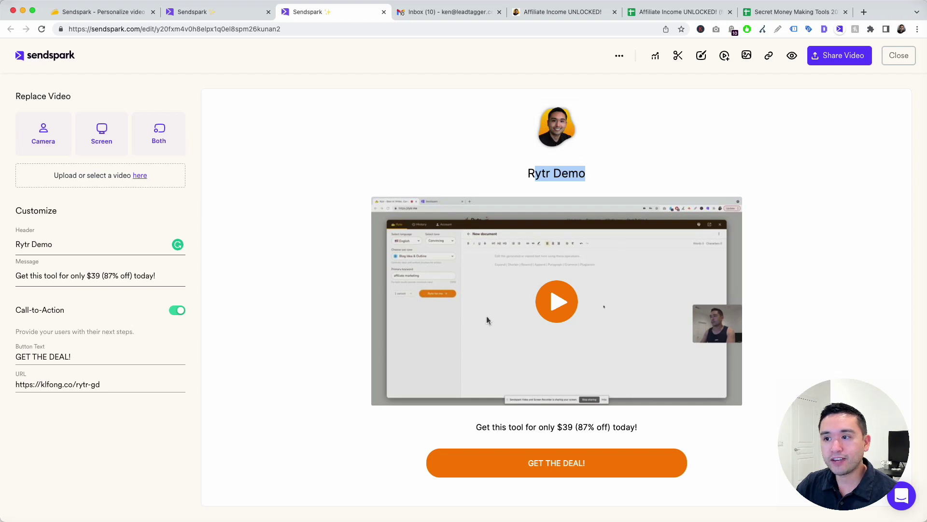
left_click_drag(477, 425, 601, 424)
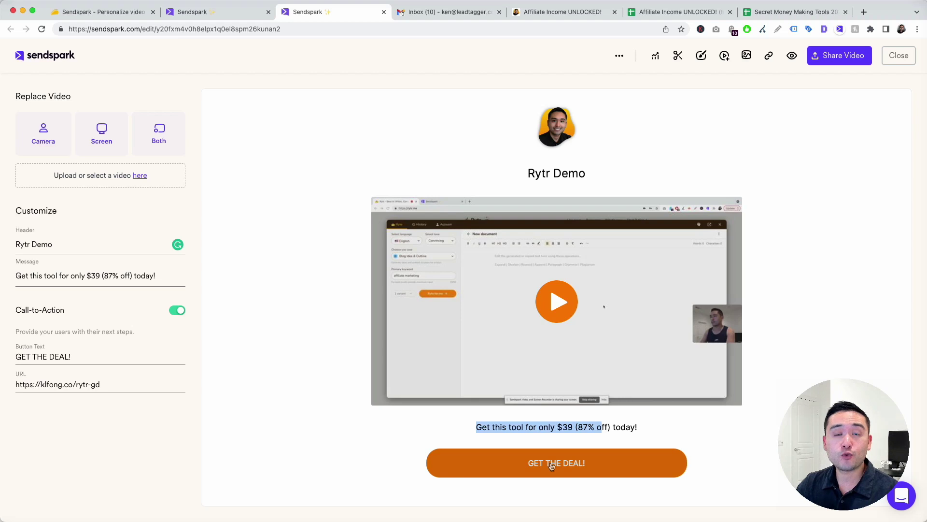
left_click(78, 244)
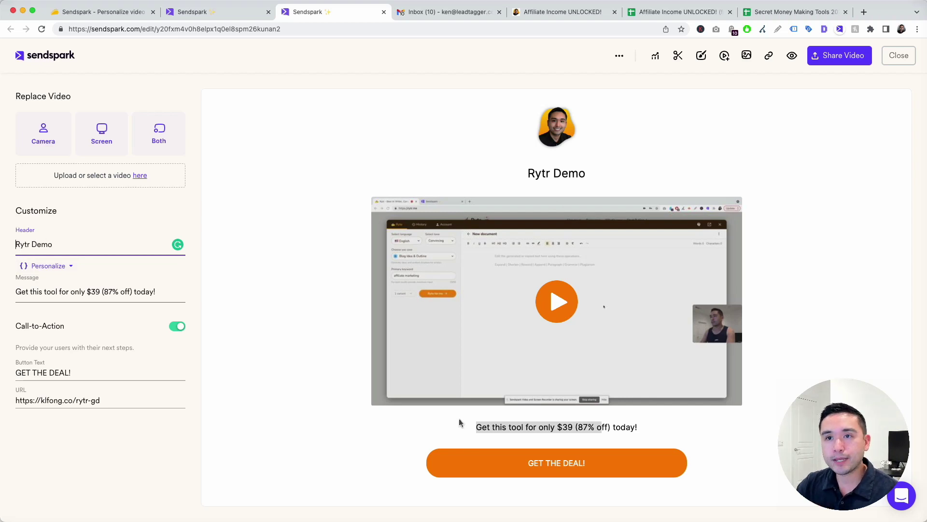
Rebuild the header as 'Hi {firstname}, check out this Rytr Demo'
type("Hi")
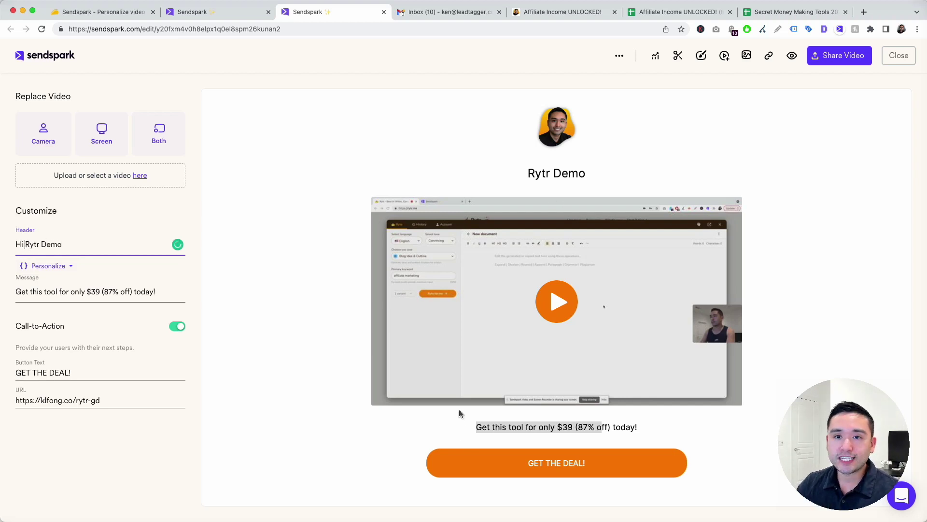
left_click(70, 266)
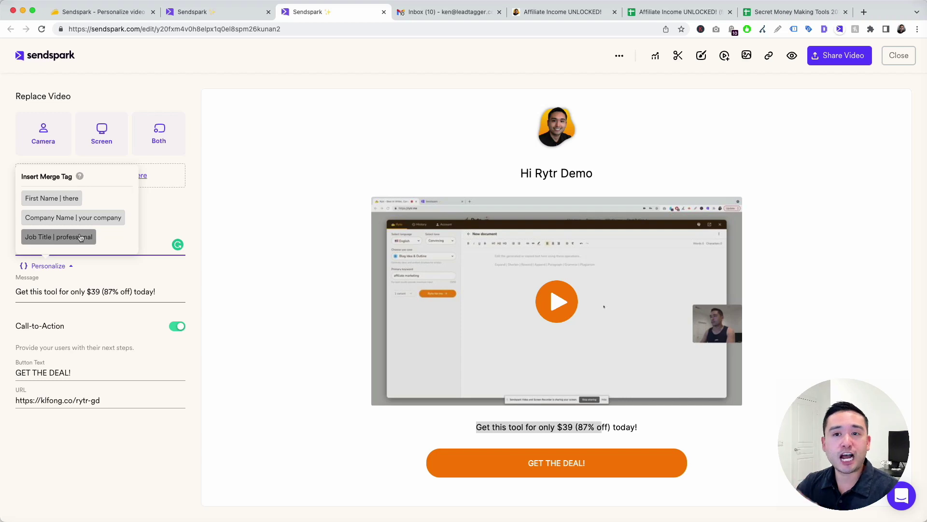
left_click(56, 202)
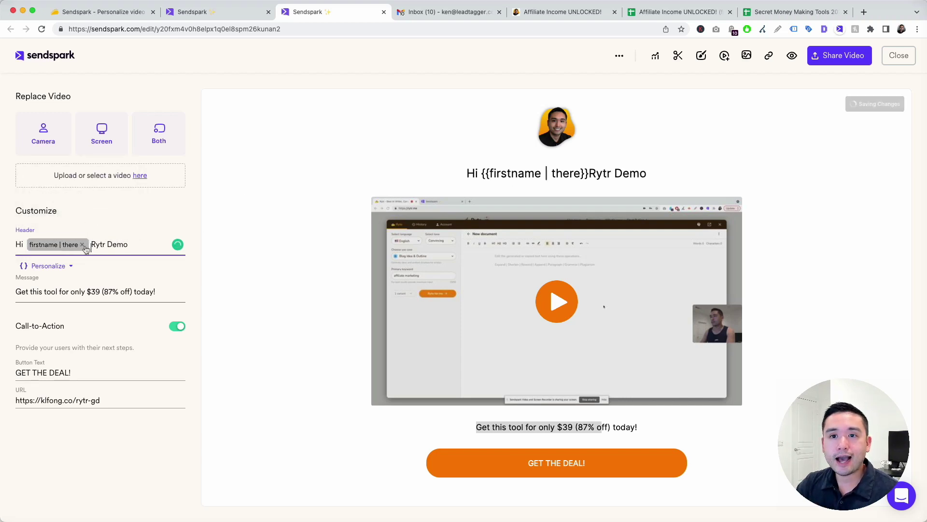
type(", ")
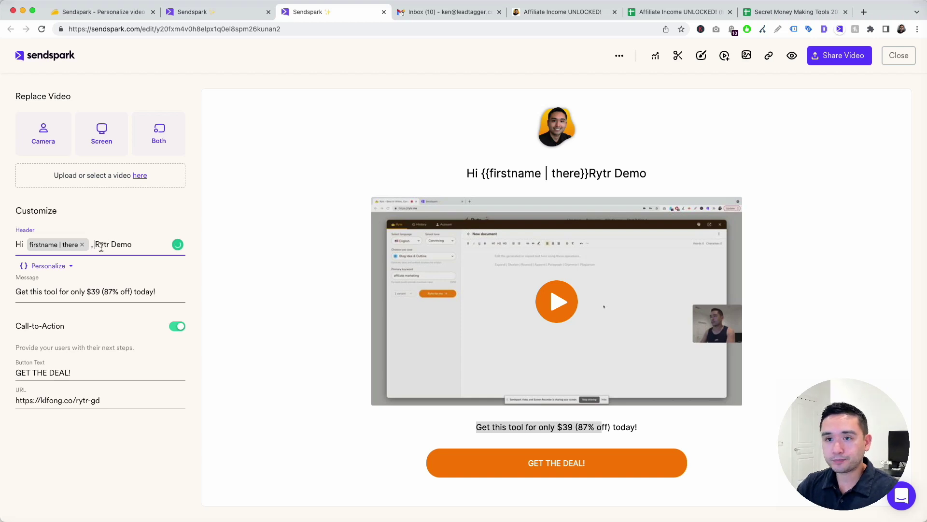
type("check out this")
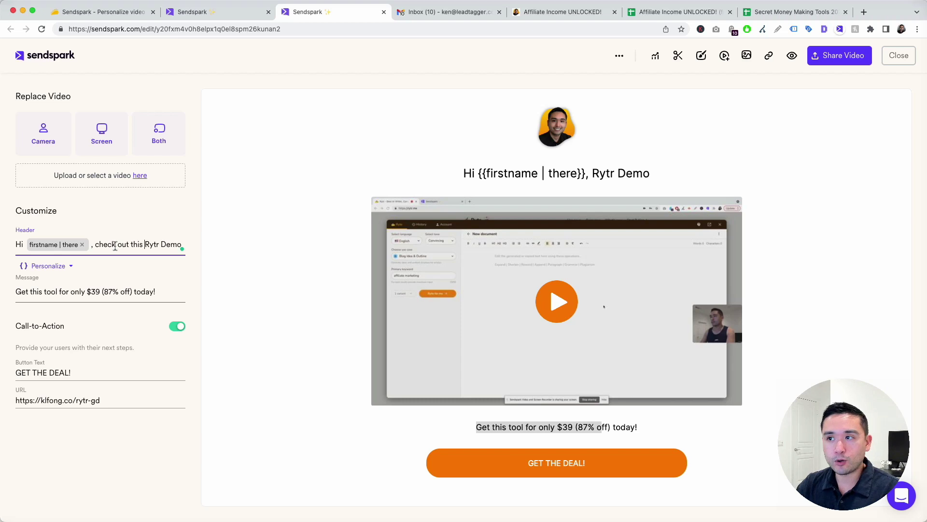
left_click(308, 199)
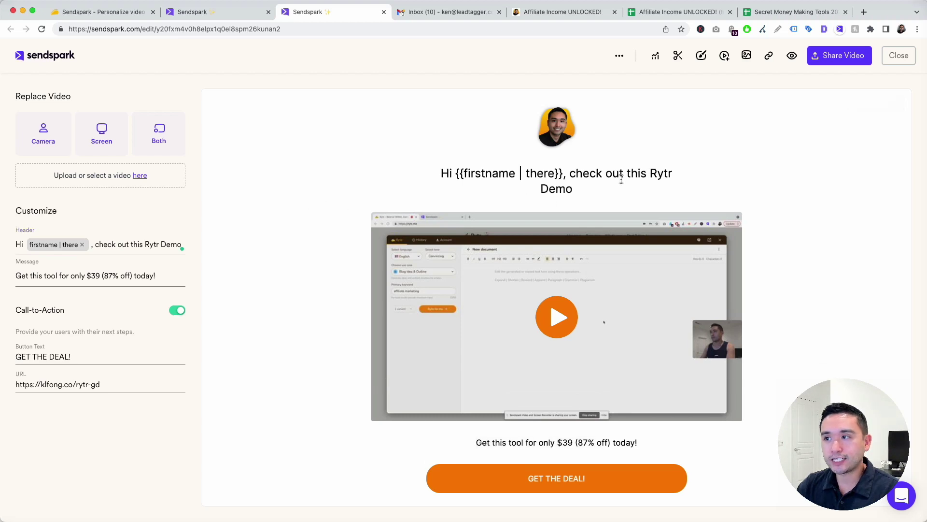
Delete the greeting so the header reads just 'Rytr Demo'
left_click_drag(146, 245, 3, 247)
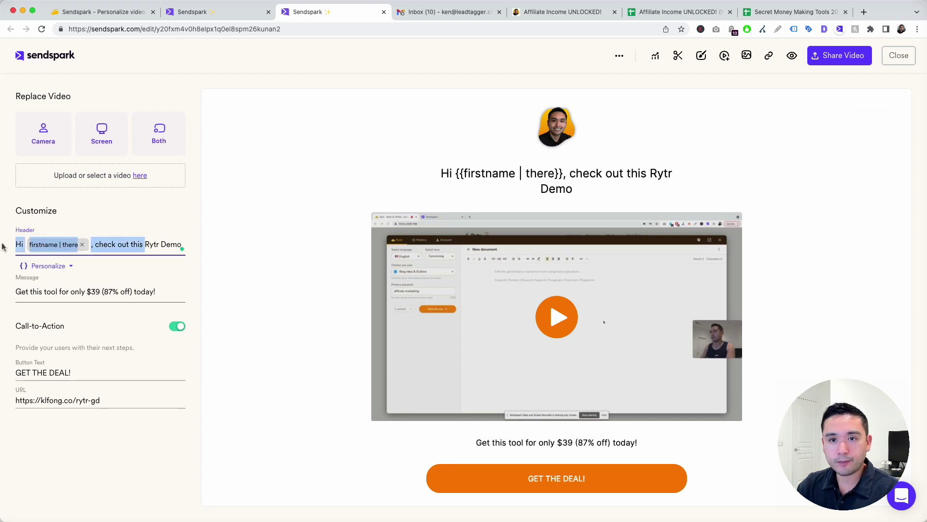
key("BackSpace")
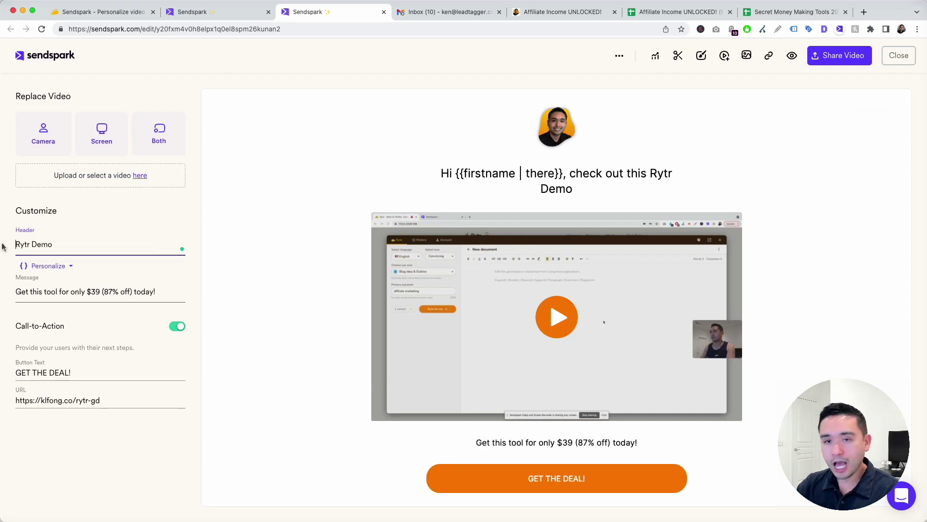
left_click(95, 291)
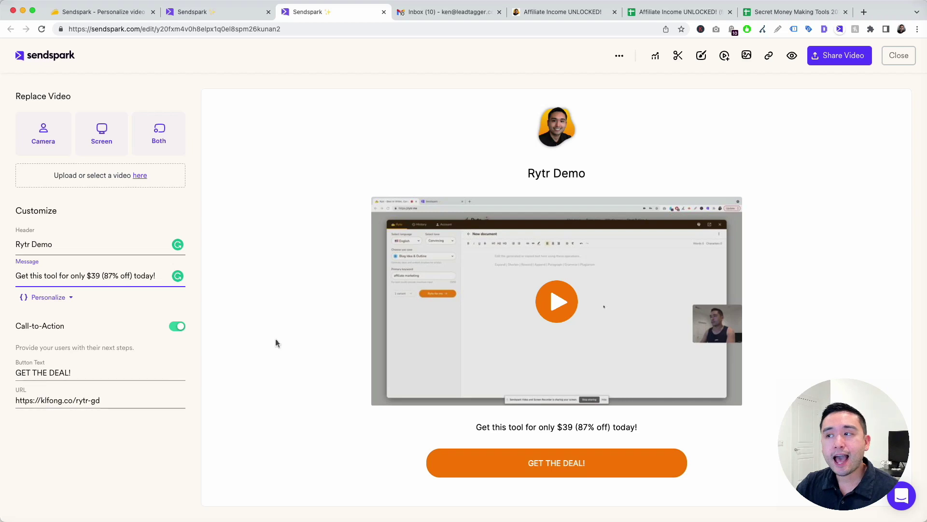
Open the Sendspark recorder, then resize the camera bubble and cycle its shapes back to a circle
left_click(245, 327)
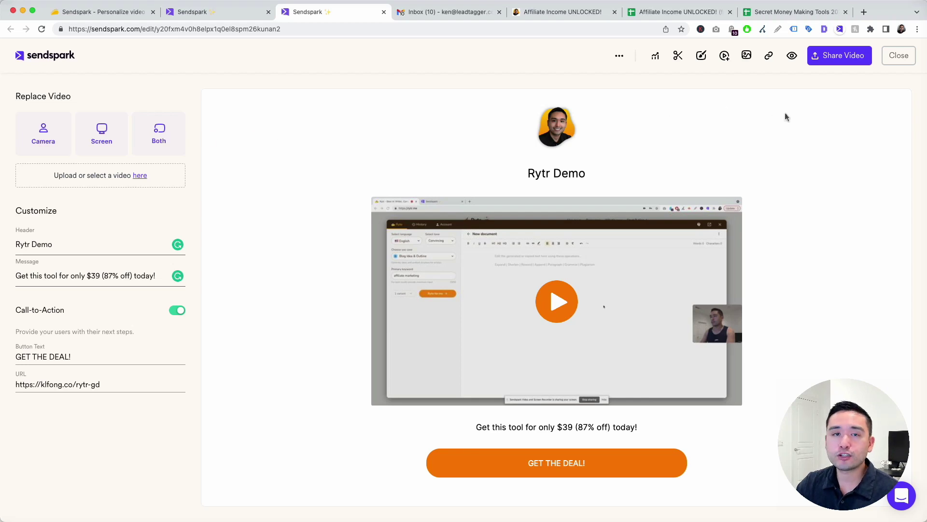
left_click(839, 30)
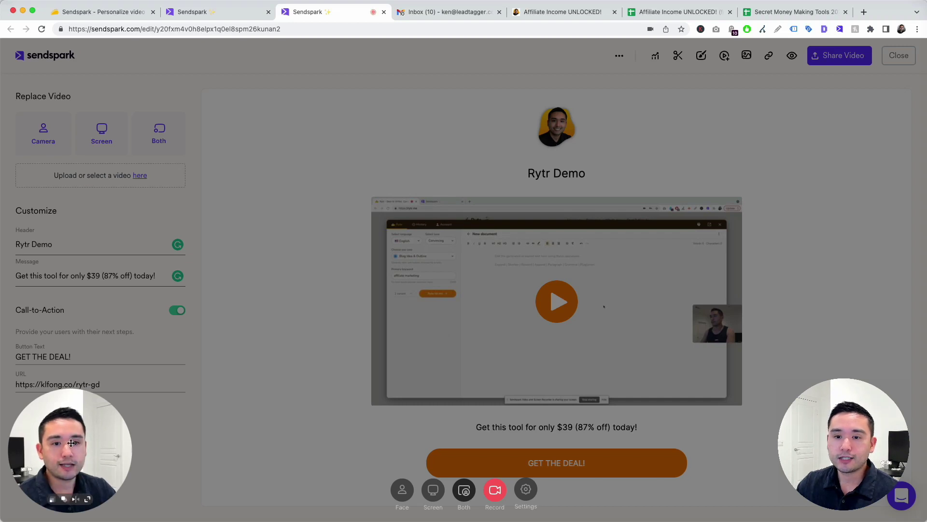
left_click_drag(71, 423, 75, 424)
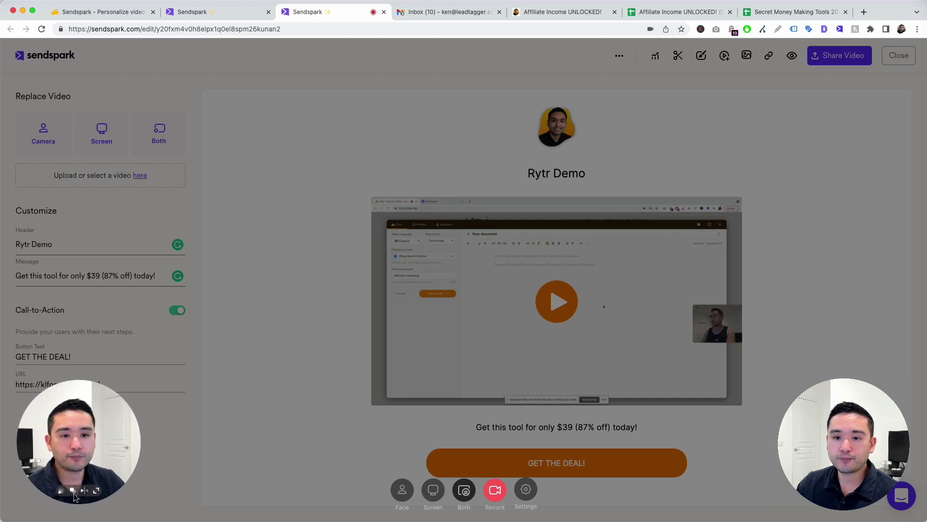
left_click(68, 501)
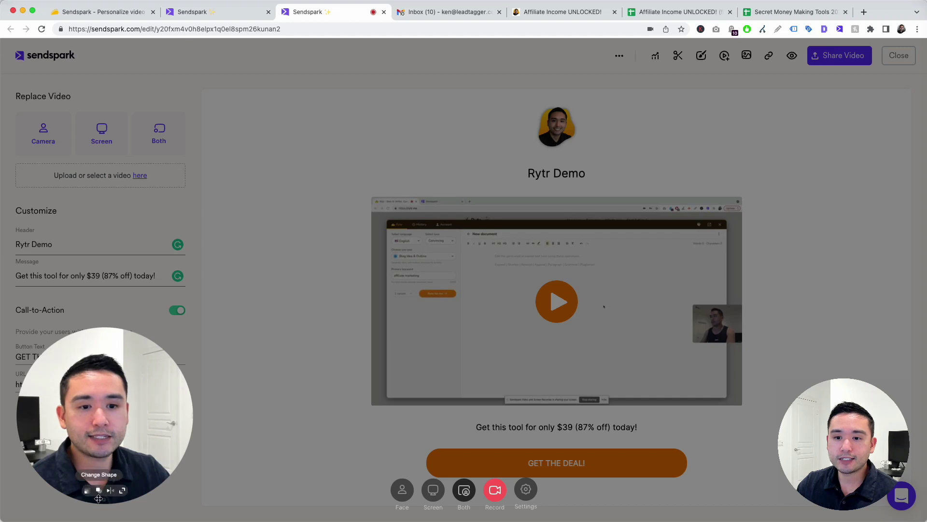
left_click(105, 491)
left_click(104, 491)
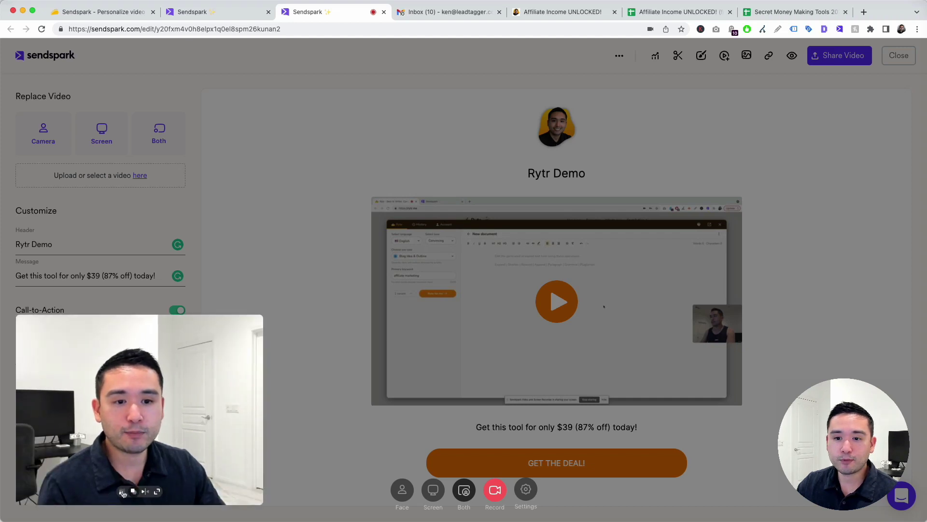
left_click(134, 492)
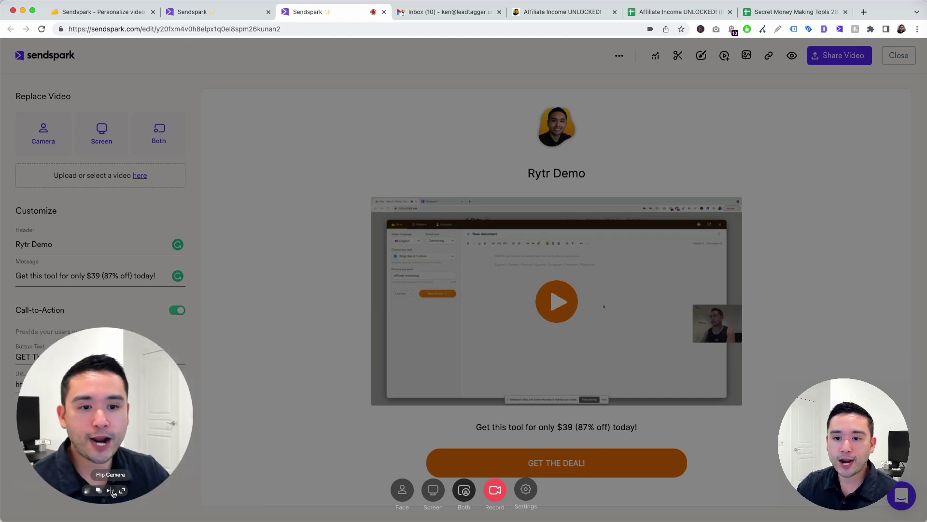
Try Flip Camera, Spotlight and Settings, close the recorder, and show the ••• video actions
left_click(111, 491)
left_click(112, 491)
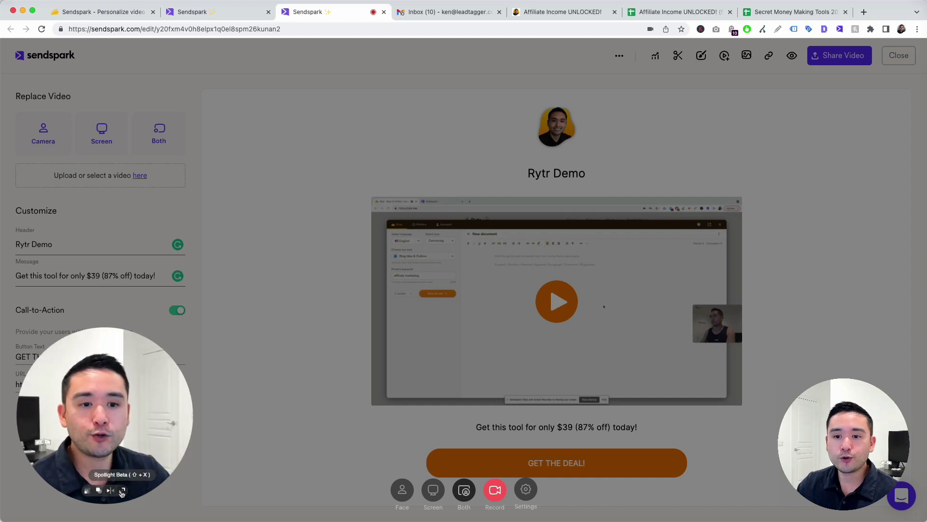
left_click(123, 491)
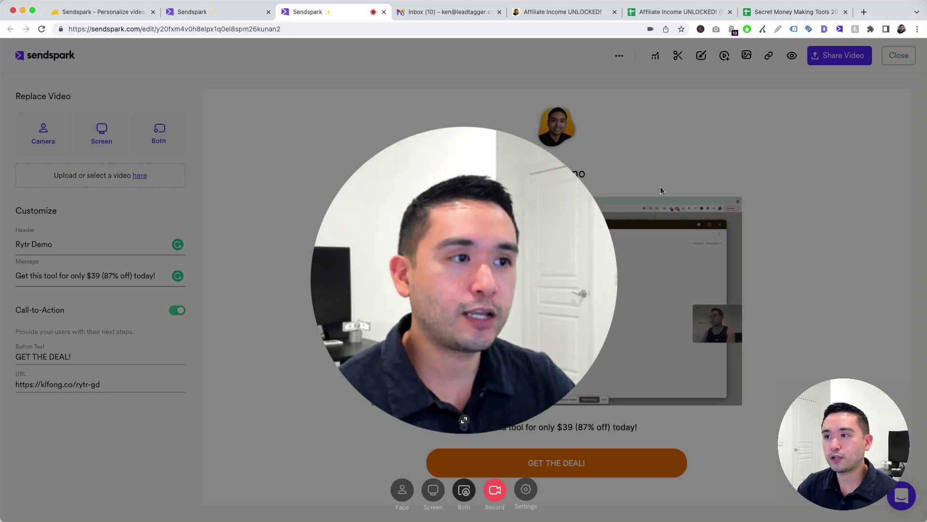
left_click(462, 419)
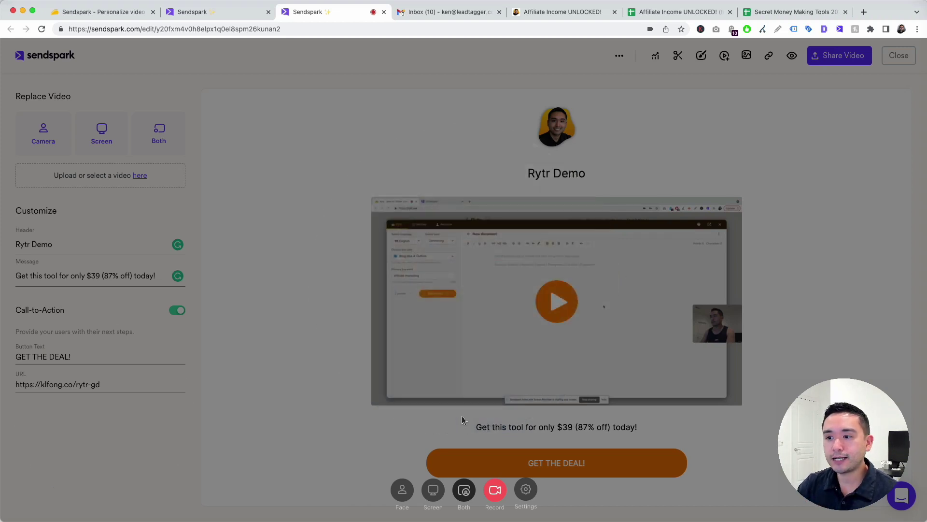
left_click(525, 489)
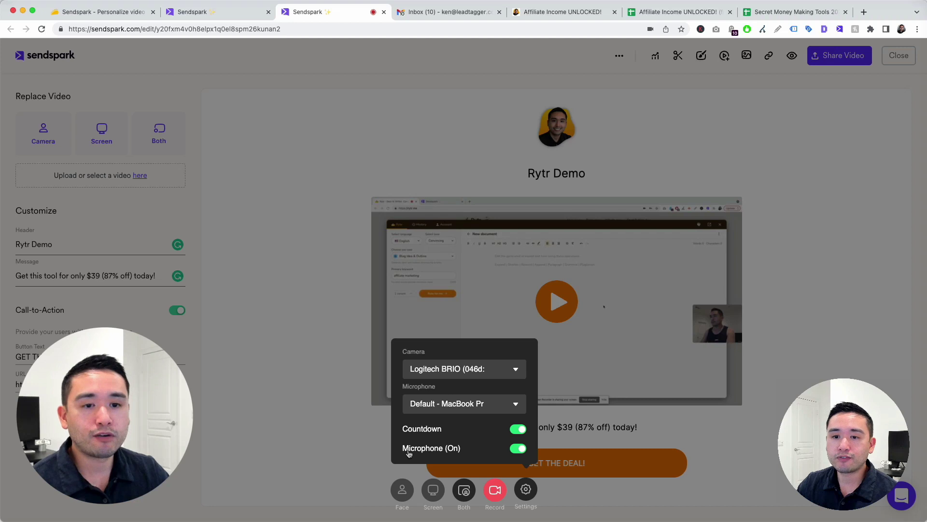
left_click(295, 390)
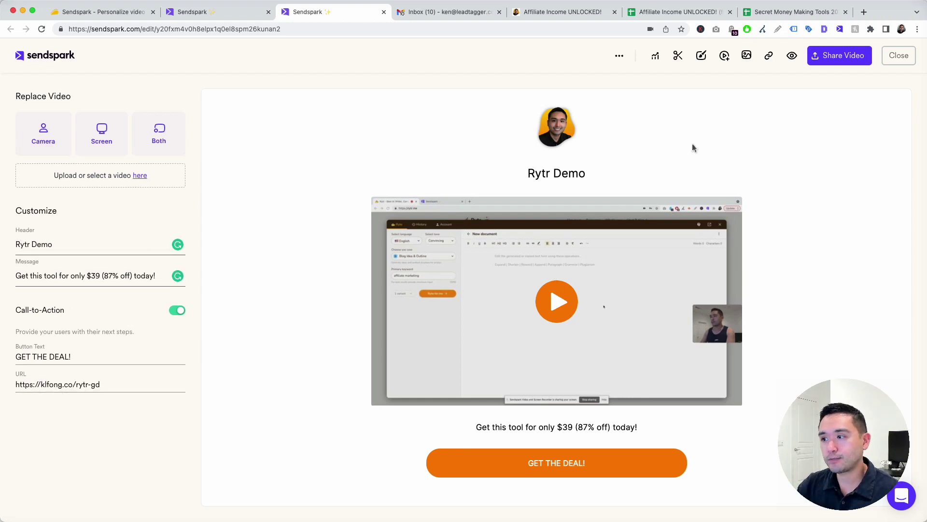
left_click(617, 58)
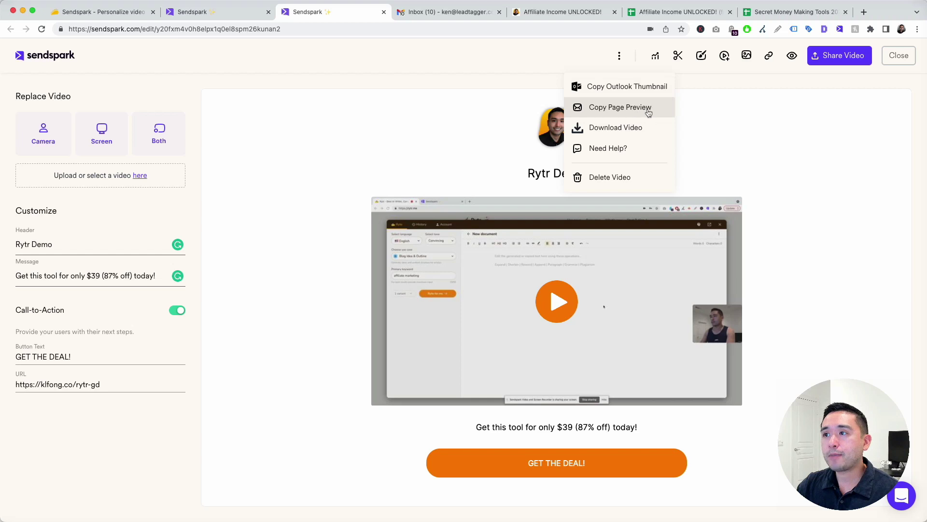
Check the Rytr Demo video's view analytics and trim window, then bring up Edit Thumbnail
left_click(711, 105)
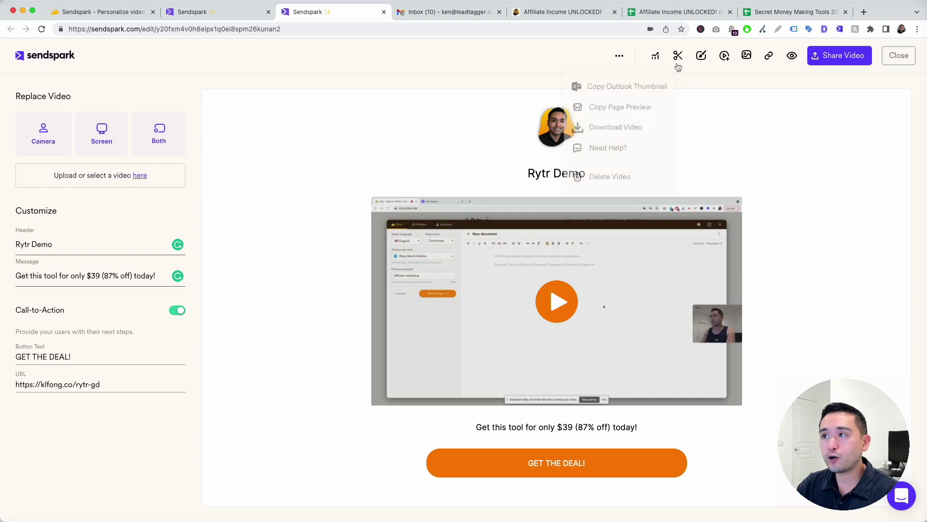
left_click(655, 57)
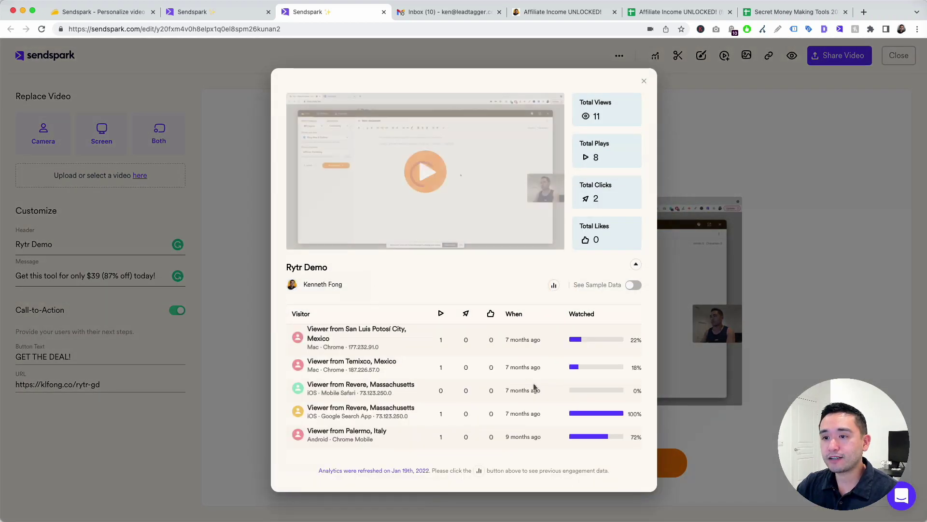
left_click(660, 164)
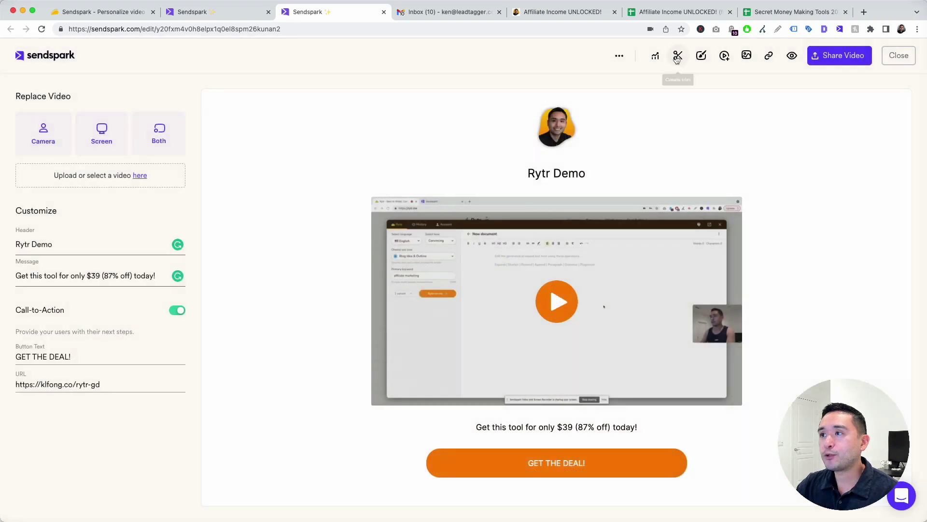
left_click(677, 56)
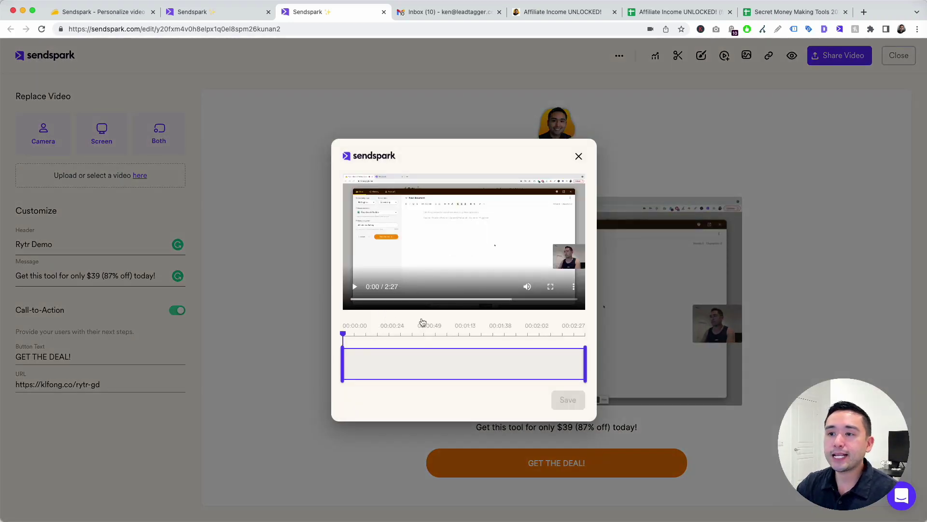
left_click(578, 156)
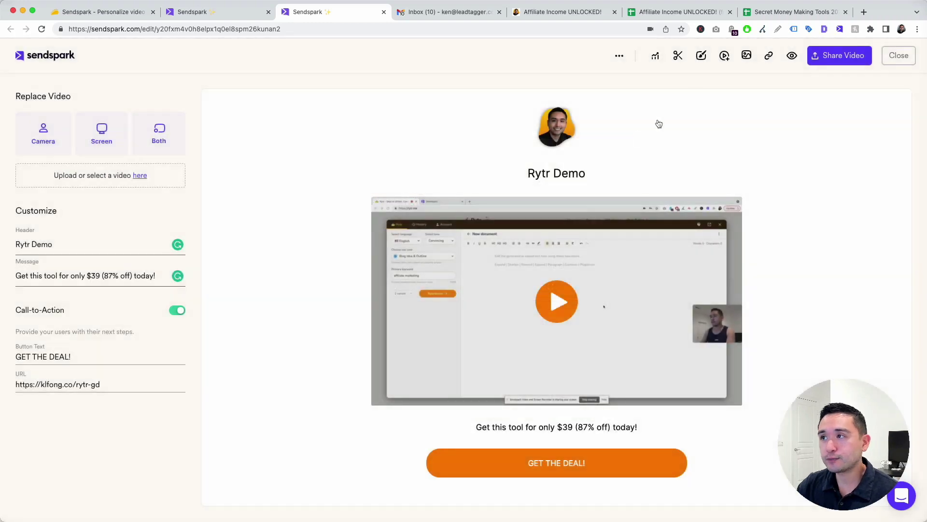
left_click(702, 56)
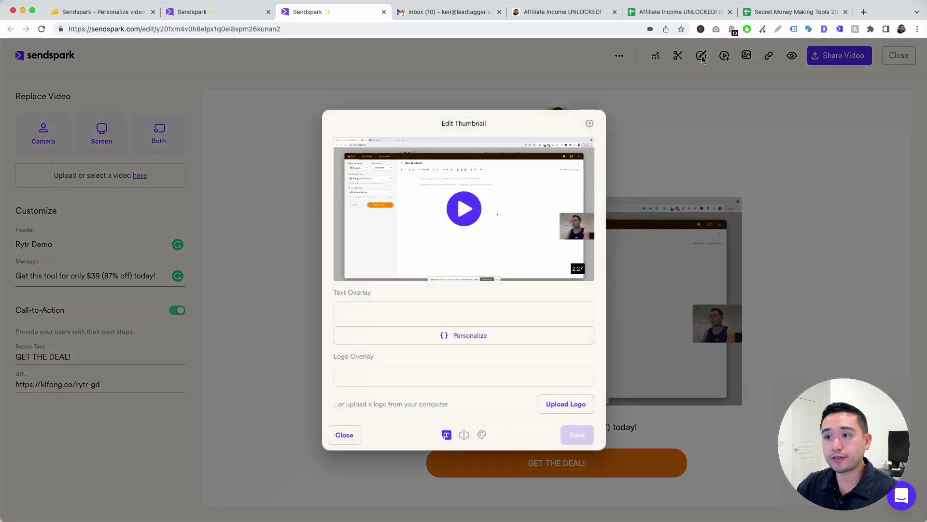
Set the thumbnail text overlay to 'Hey {{firstname | there}}' using the First Name merge tag
left_click(437, 312)
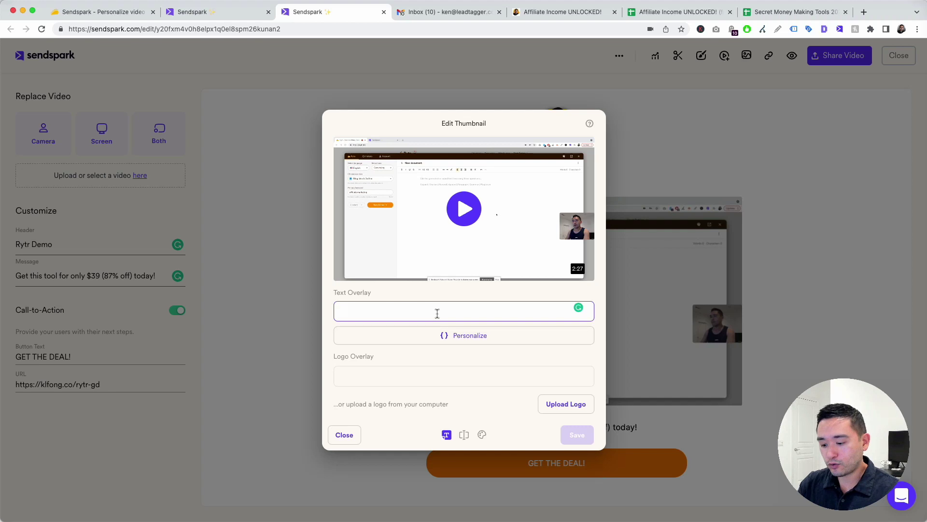
type("Hey there!")
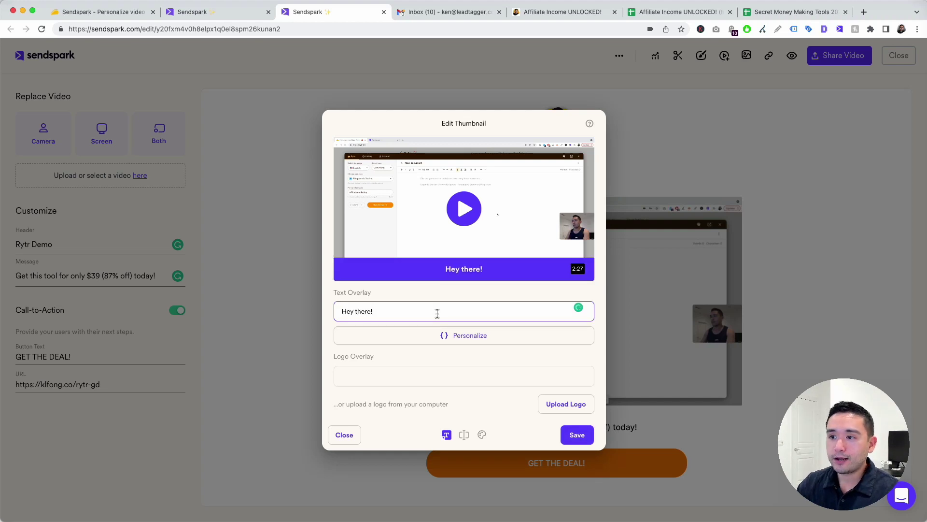
double_click(361, 311)
key("BackSpace")
left_click(453, 335)
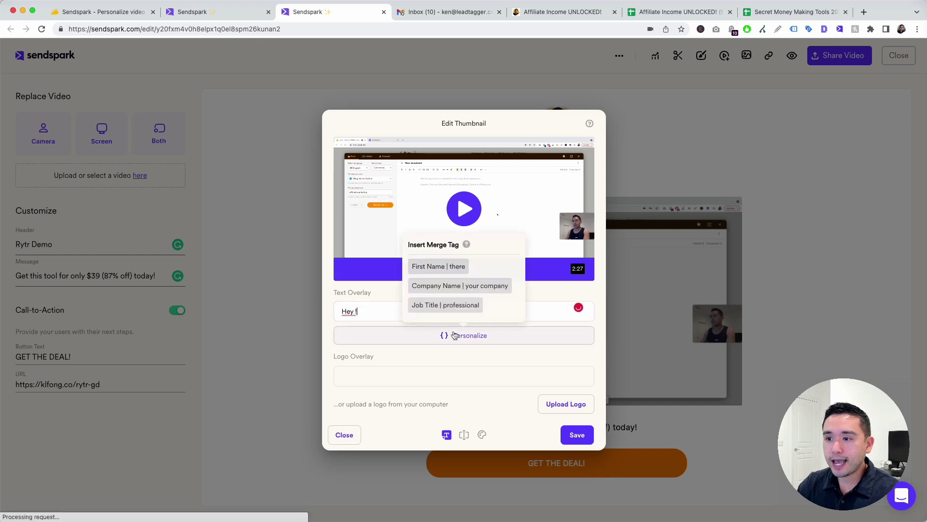
left_click(429, 267)
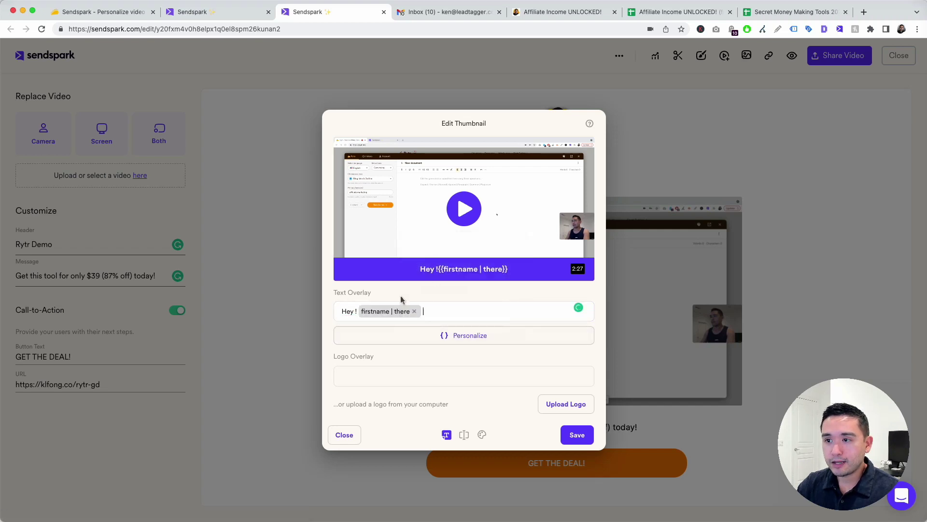
left_click(356, 310)
key("BackSpace")
key("BackSpace")
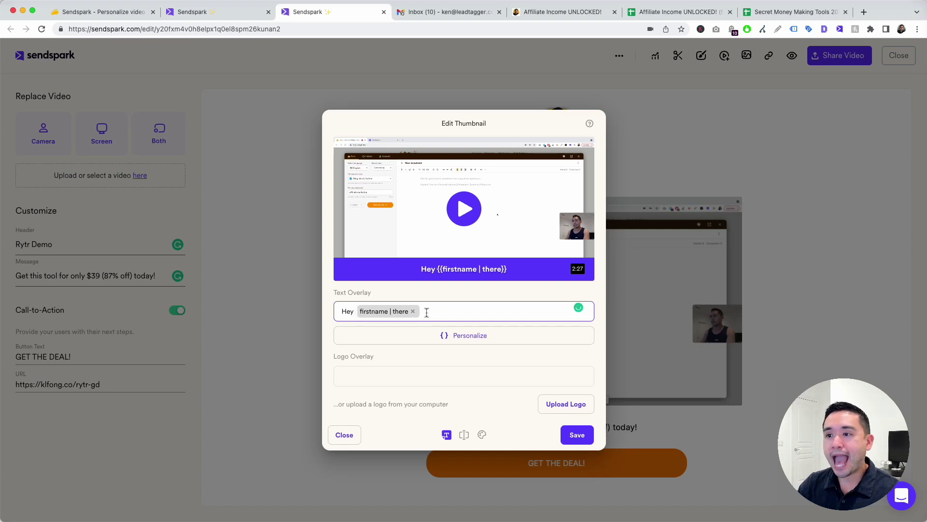
Try the CNN logo as a logo overlay, then remove it again
left_click(391, 375)
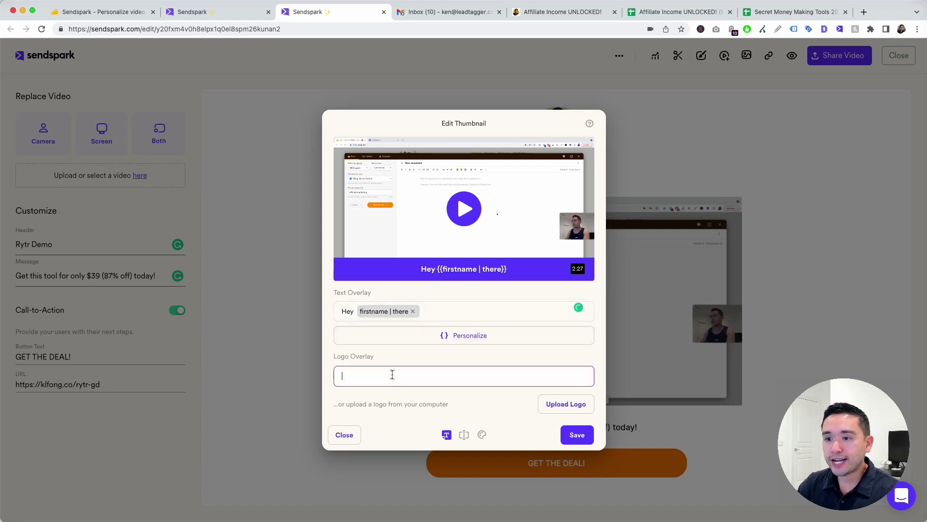
type("cnn")
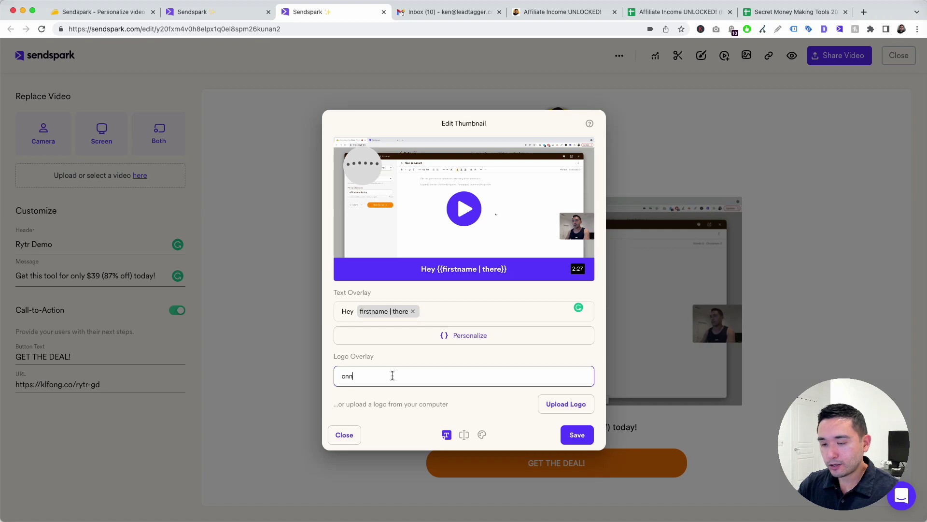
left_click(366, 399)
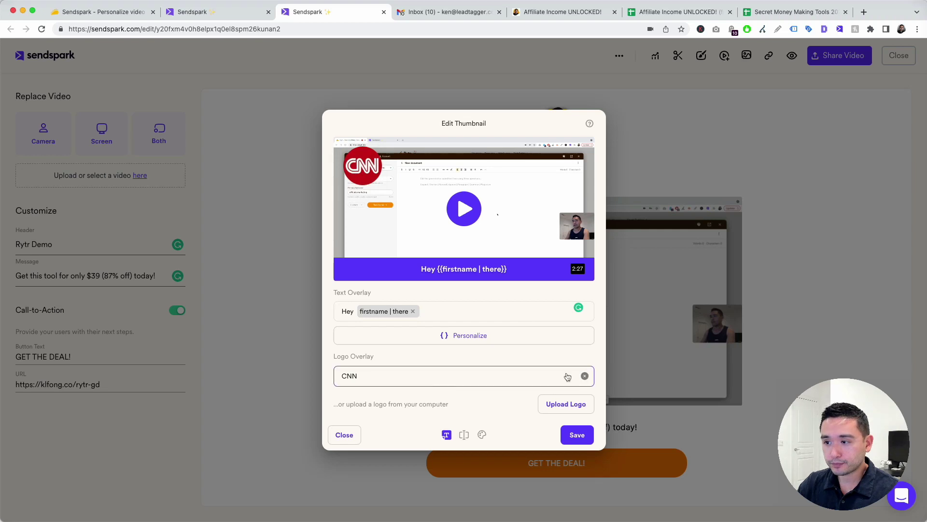
left_click(585, 376)
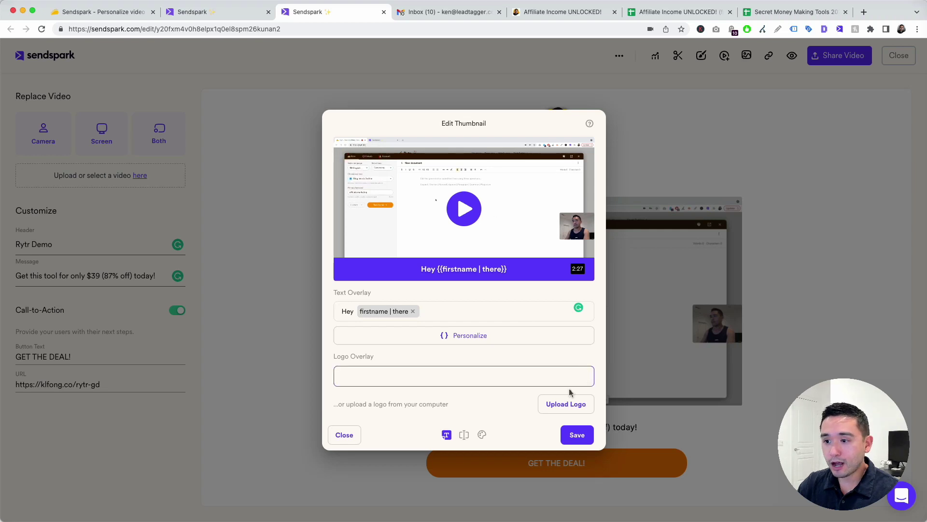
Try a darker banner text colour, return to white, and close the editor, discarding changes
left_click(465, 436)
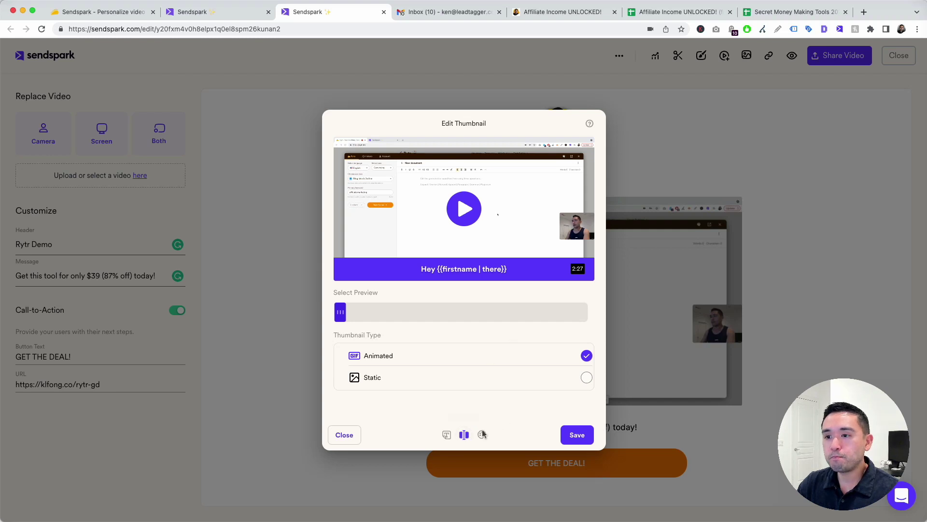
left_click(482, 435)
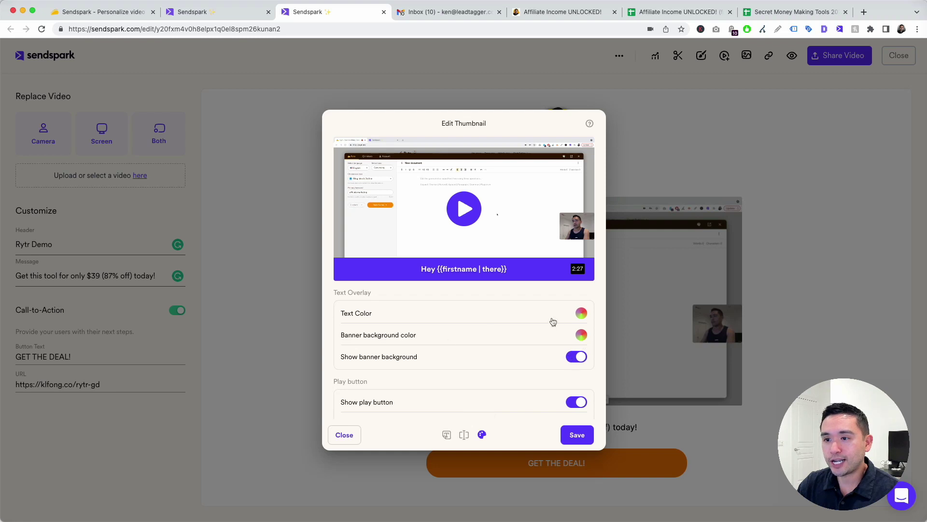
left_click(581, 314)
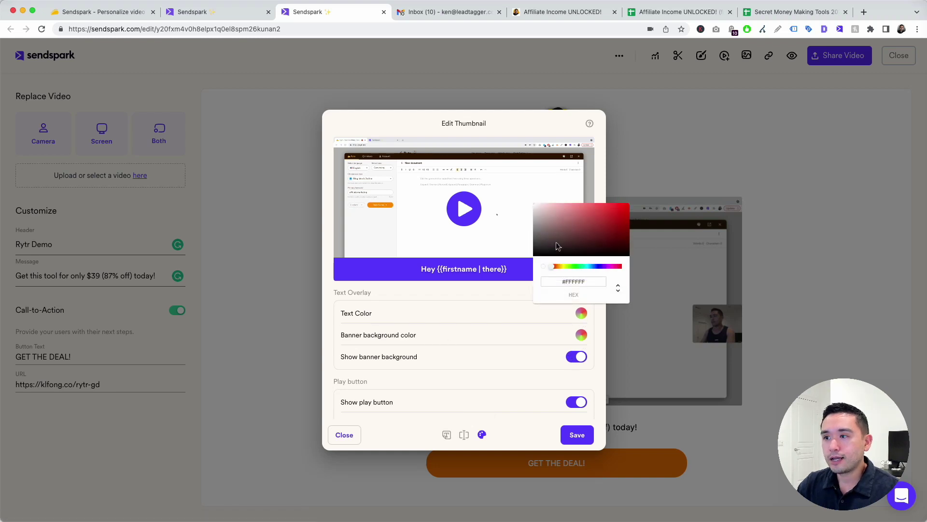
left_click_drag(558, 246, 532, 204)
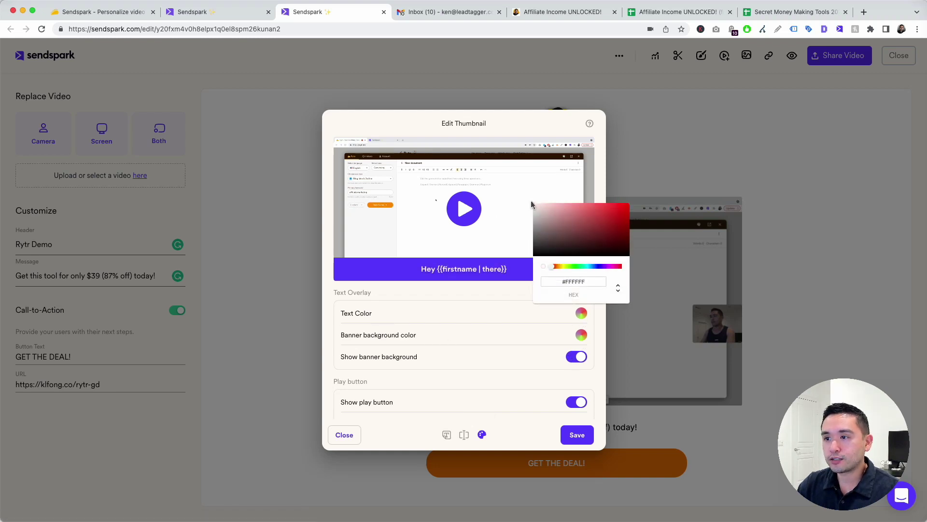
left_click(489, 306)
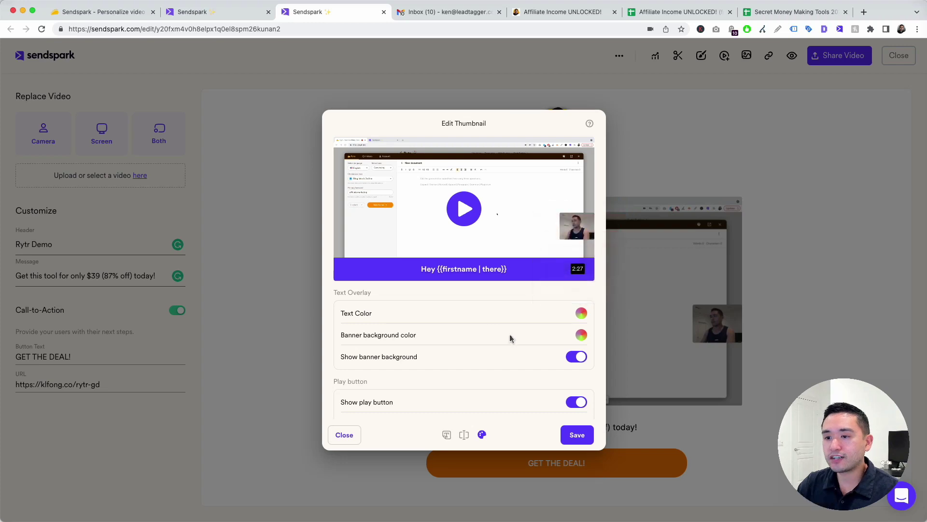
left_click(345, 435)
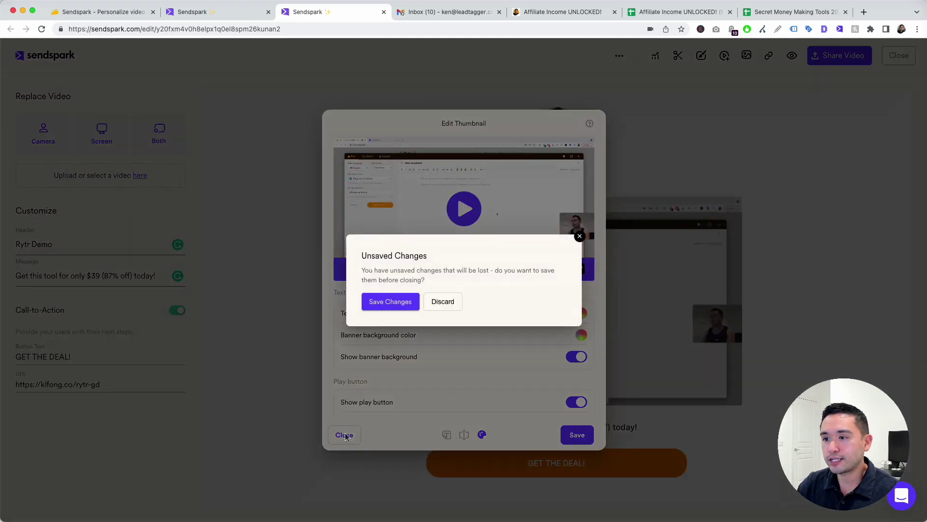
left_click(441, 304)
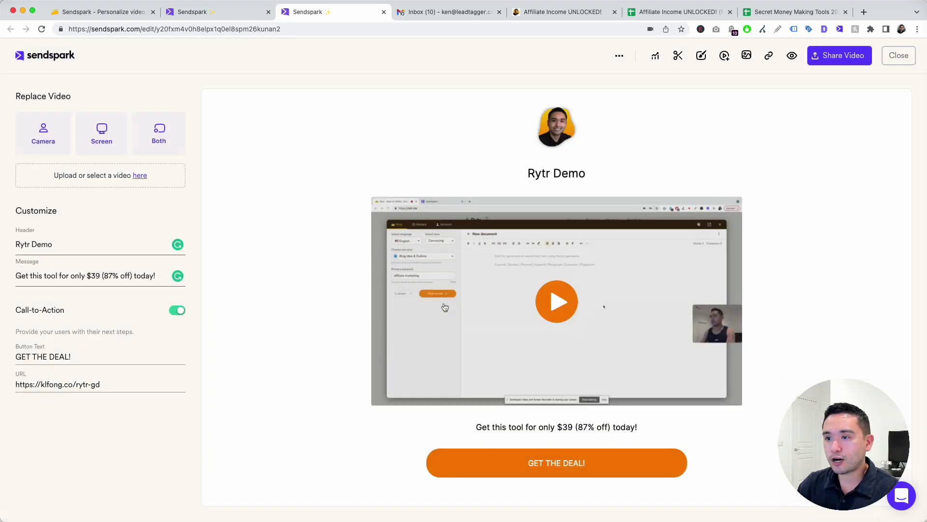
Browse the Custom Intros library without choosing one, then copy the video's animated thumbnail
left_click(724, 57)
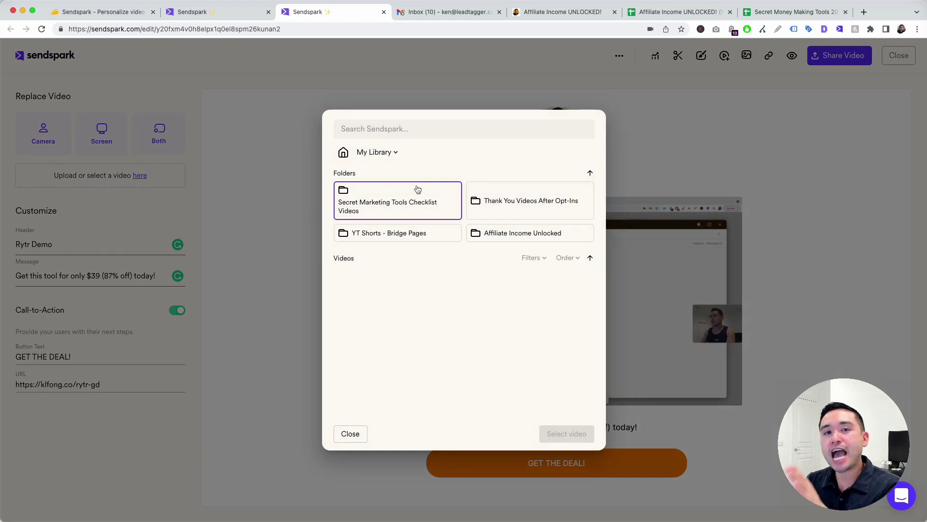
left_click(351, 435)
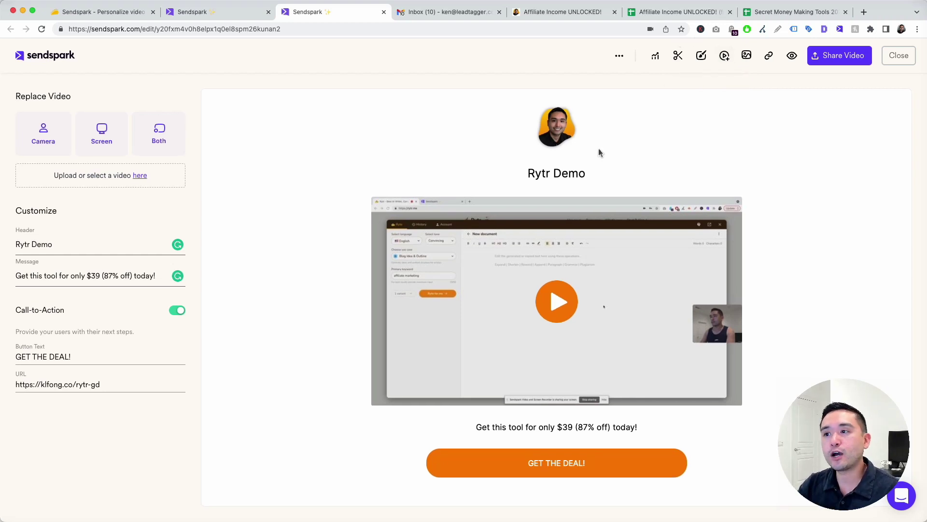
left_click(748, 60)
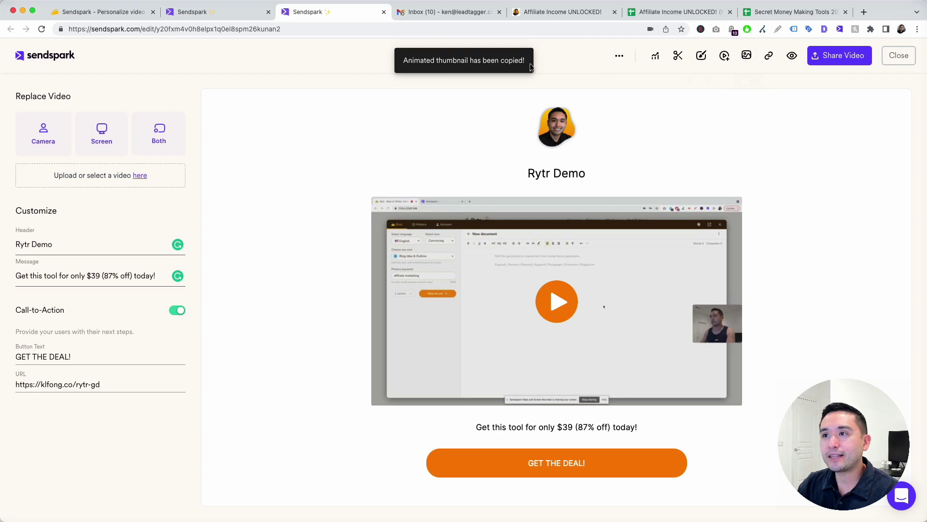
Copy the Rytr Demo share link and preview the public share page, checking its custom-domain URL
left_click(771, 57)
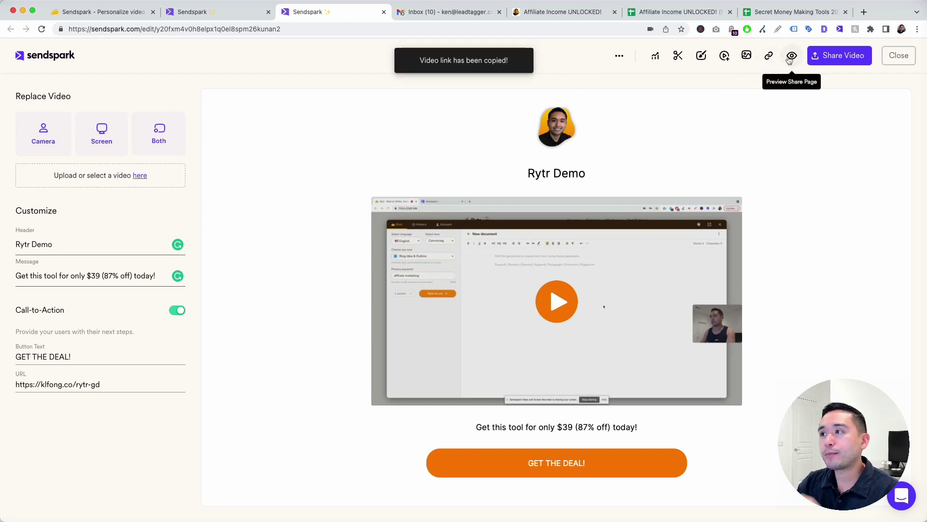
left_click(790, 58)
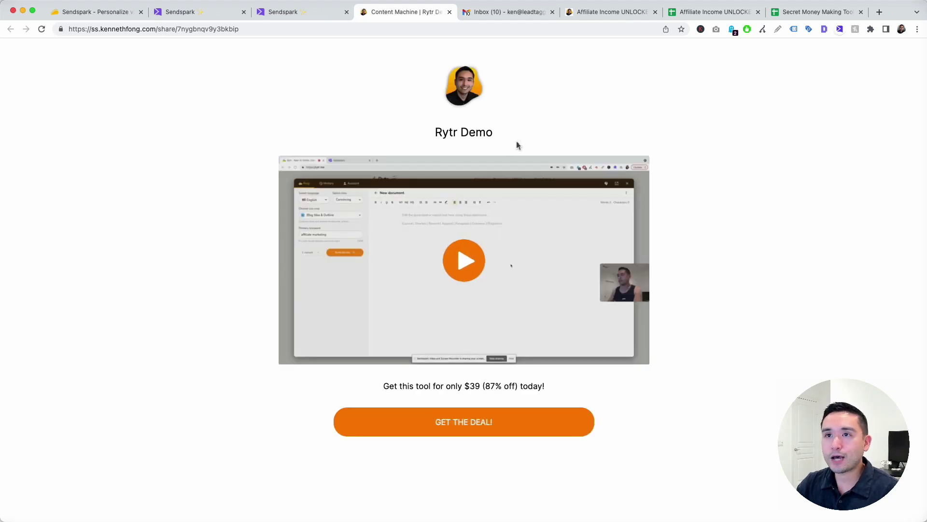
left_click(101, 29)
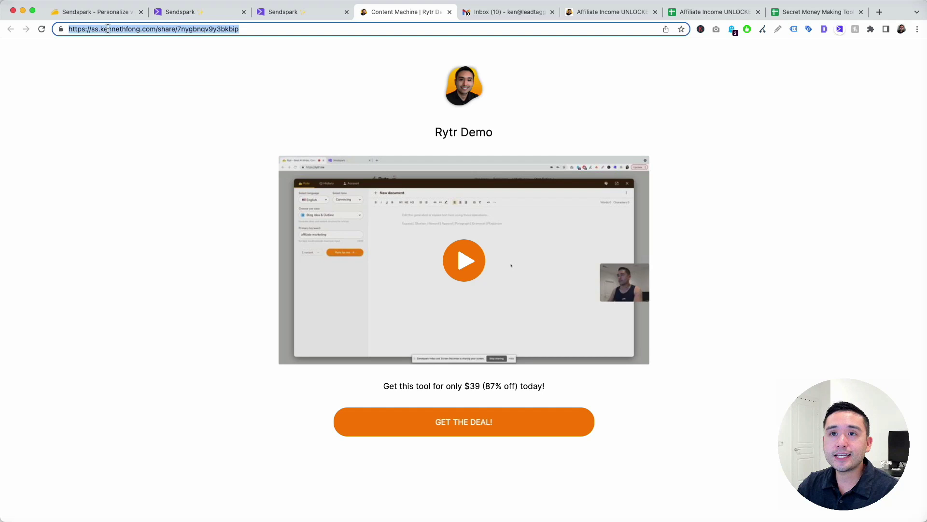
left_click(133, 29)
left_click_drag(156, 29, 100, 29)
left_click(145, 60)
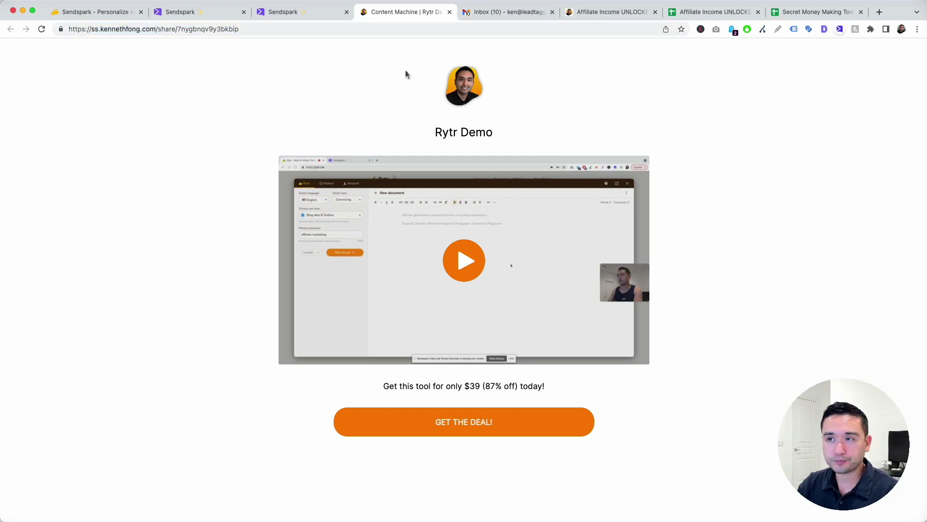
left_click(449, 12)
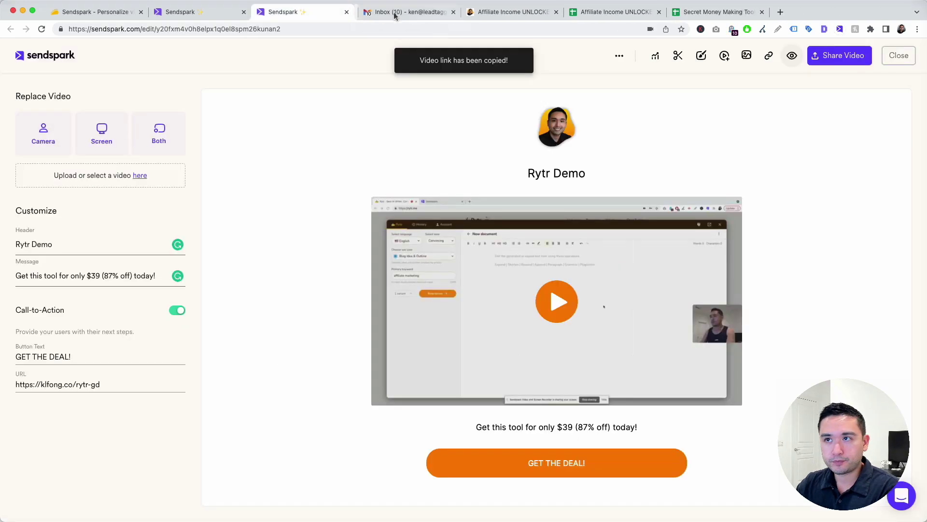
Copy the video as a linked GIF and check the CRM integrations on the AppSumo deal page
left_click(821, 62)
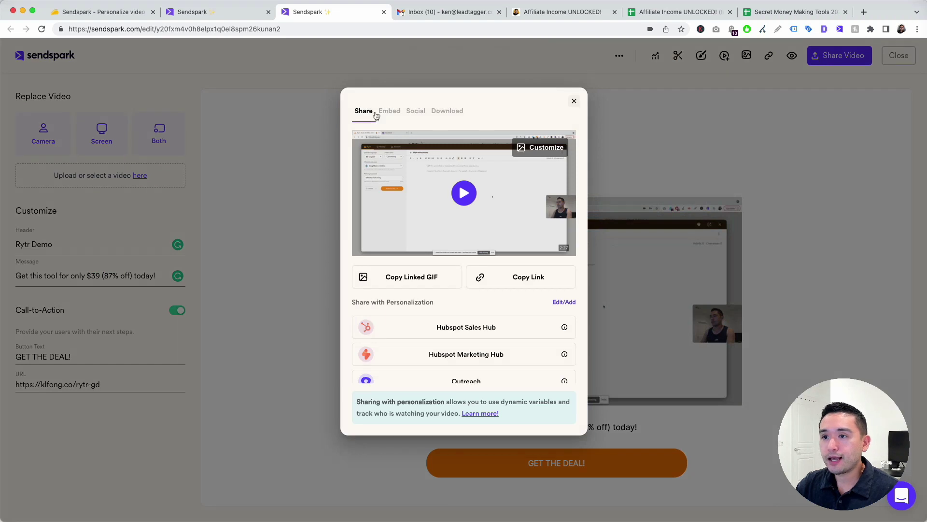
left_click(424, 284)
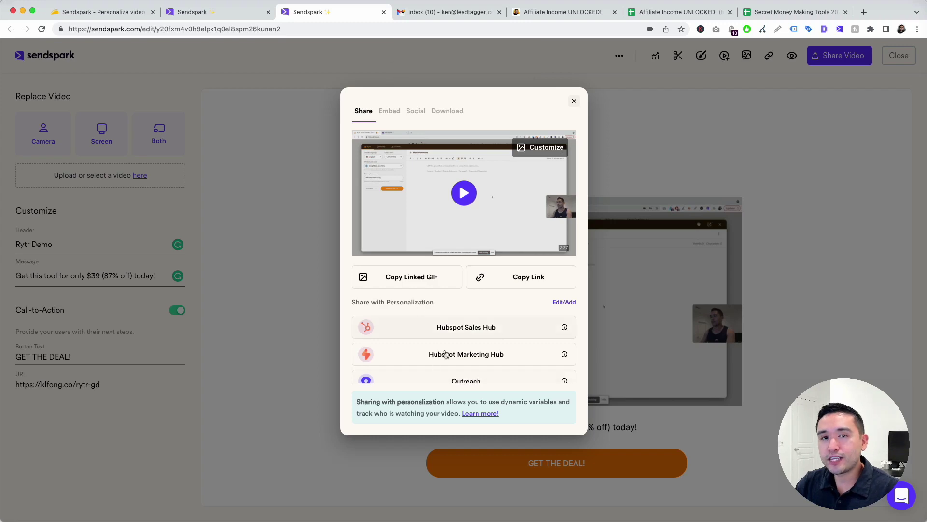
left_click(118, 14)
scroll(334, 175, "down", 10)
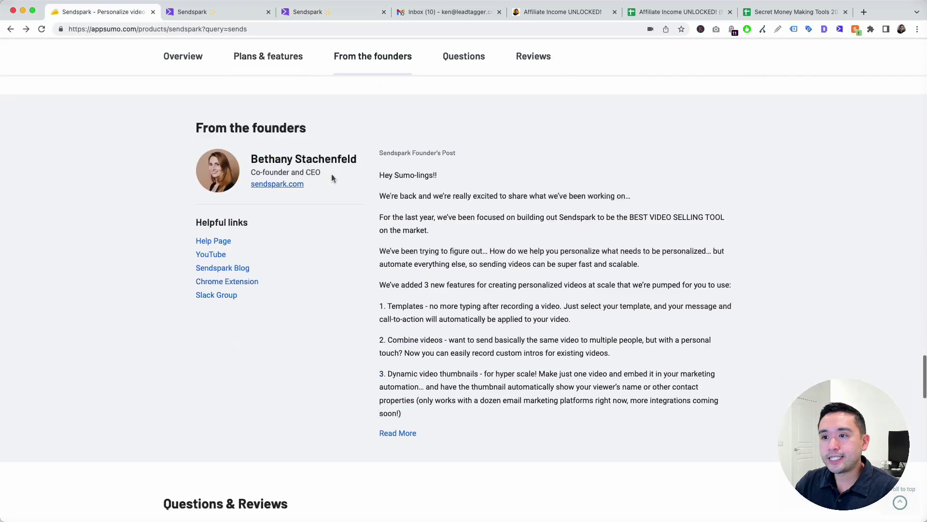
scroll(335, 176, "up", 5)
left_click_drag(394, 222, 445, 223)
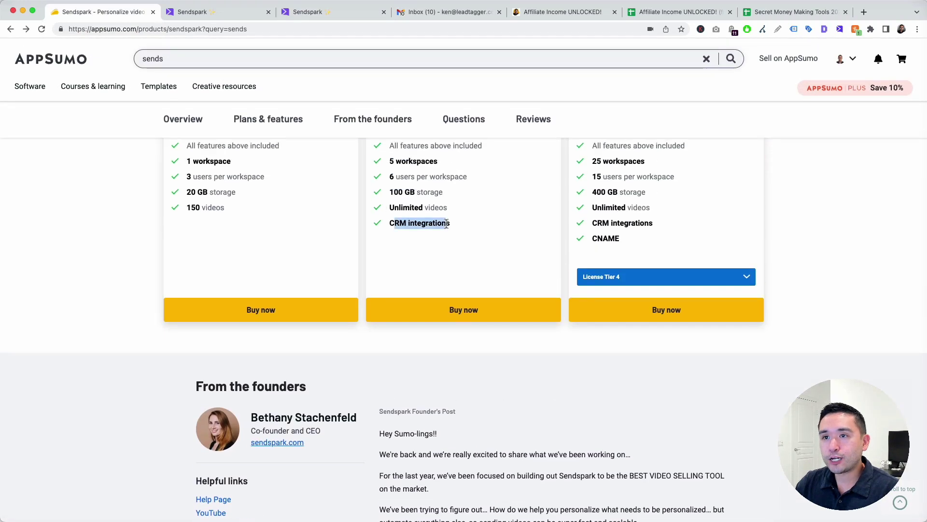
left_click(331, 13)
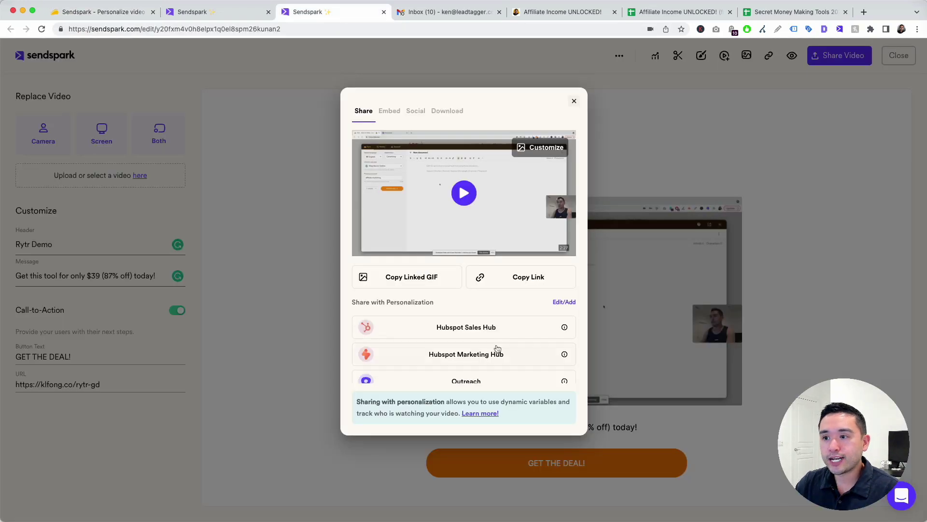
Scroll through the full list of personalization integrations, then close it unchanged
scroll(495, 345, "down", 2)
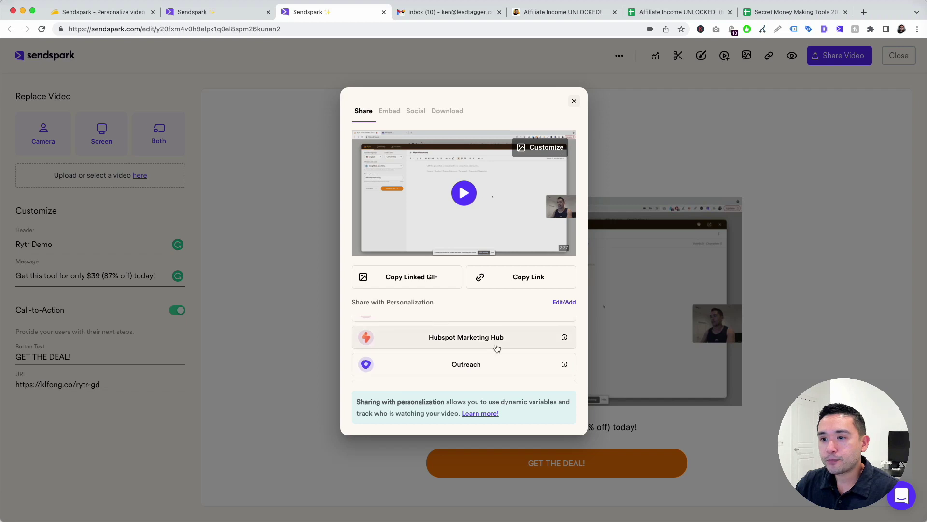
left_click(563, 303)
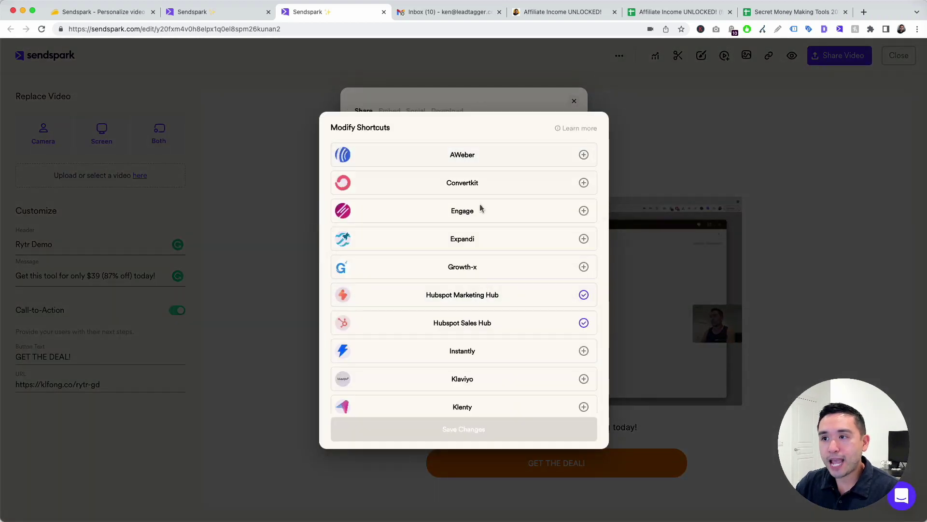
scroll(488, 299, "down", 2)
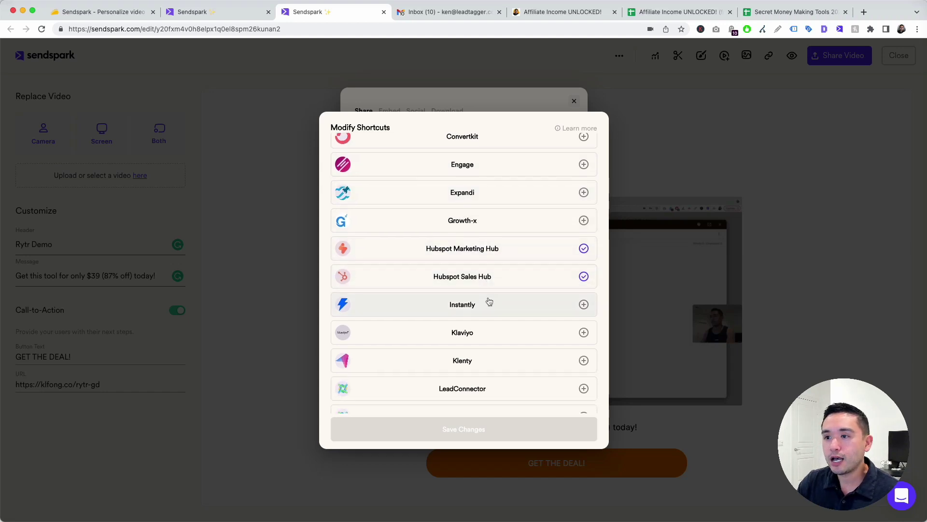
scroll(483, 319, "down", 4)
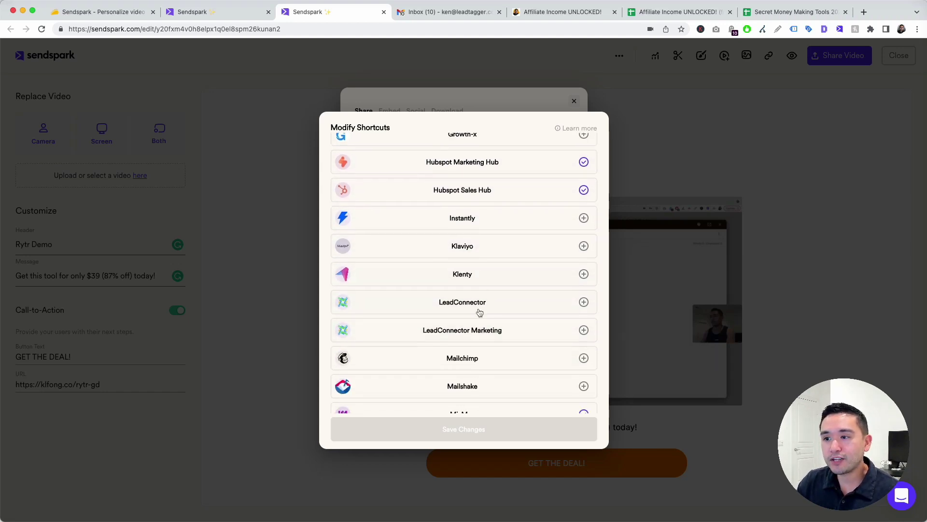
scroll(488, 326, "down", 4)
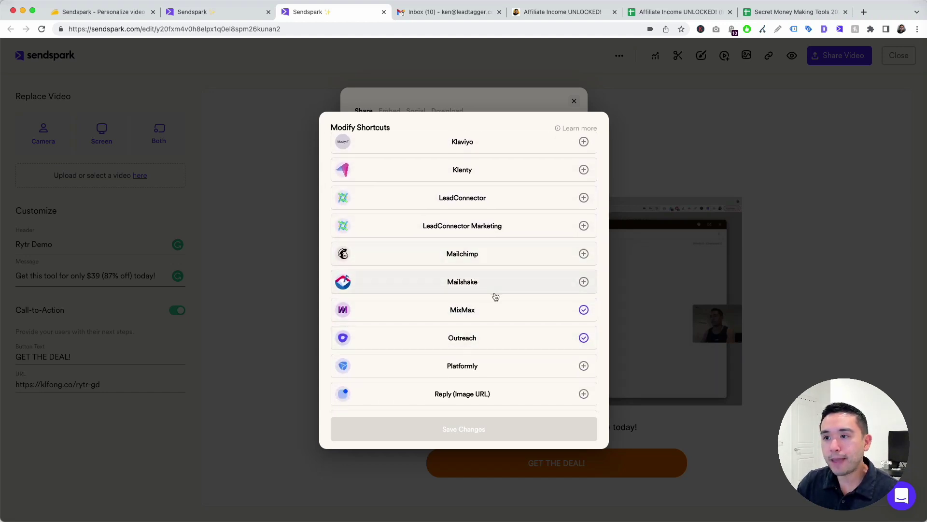
scroll(494, 296, "down", 1)
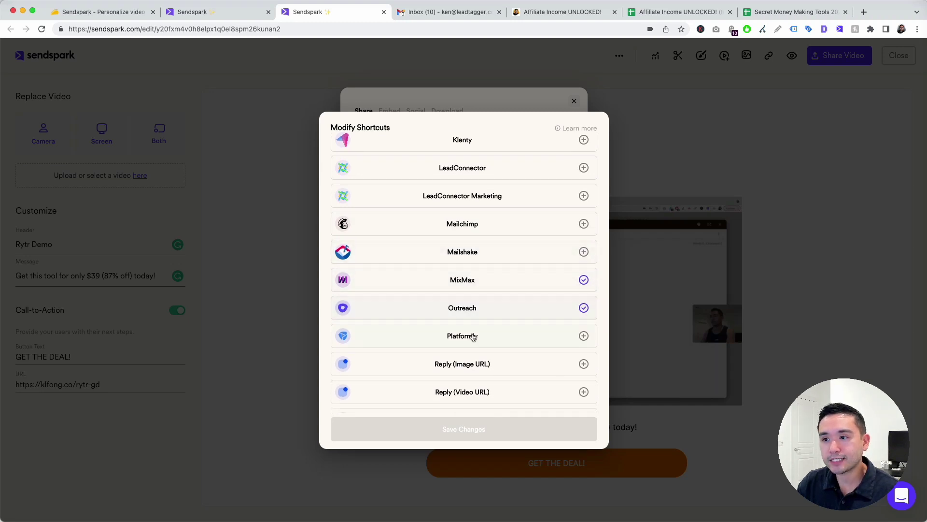
scroll(480, 360, "down", 6)
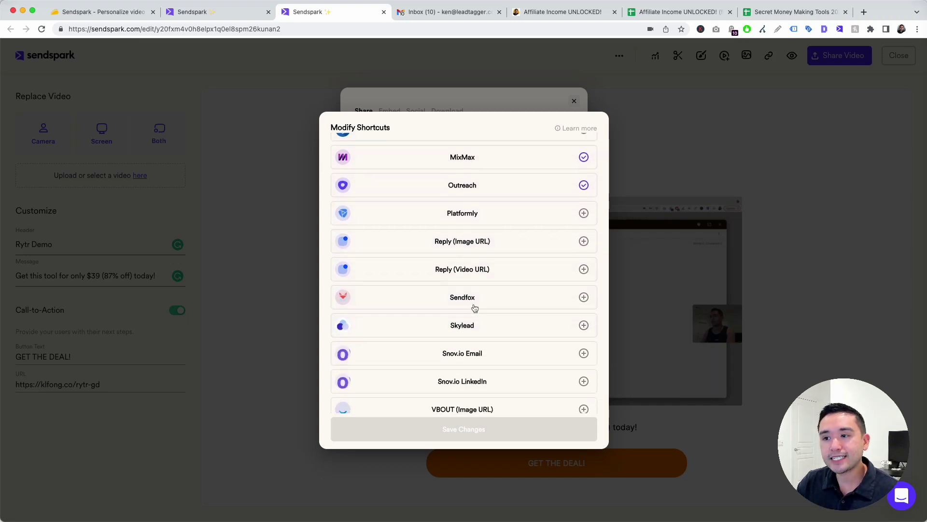
scroll(467, 316, "down", 2)
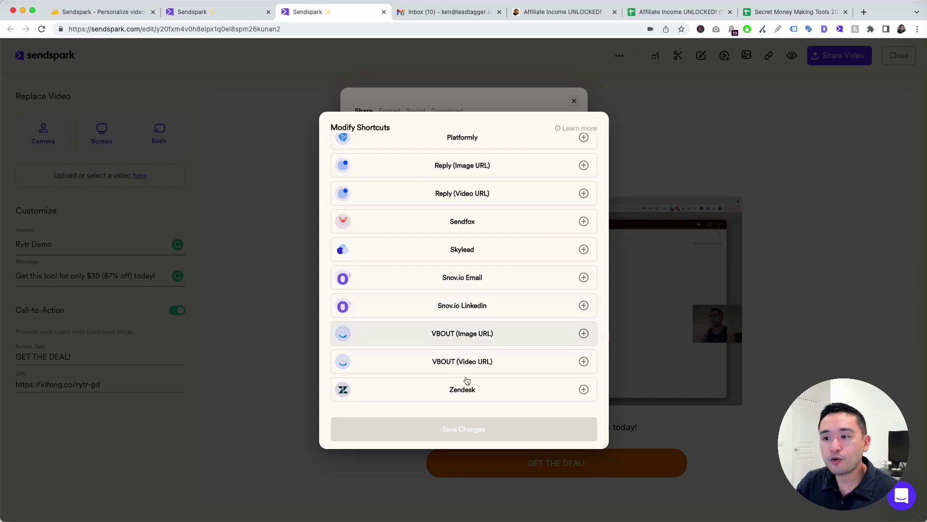
scroll(486, 311, "up", 7)
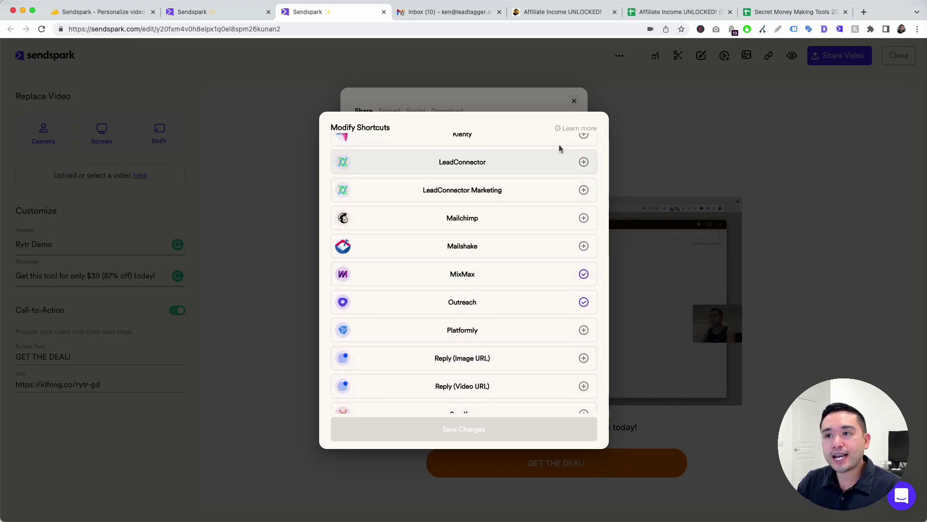
left_click(514, 98)
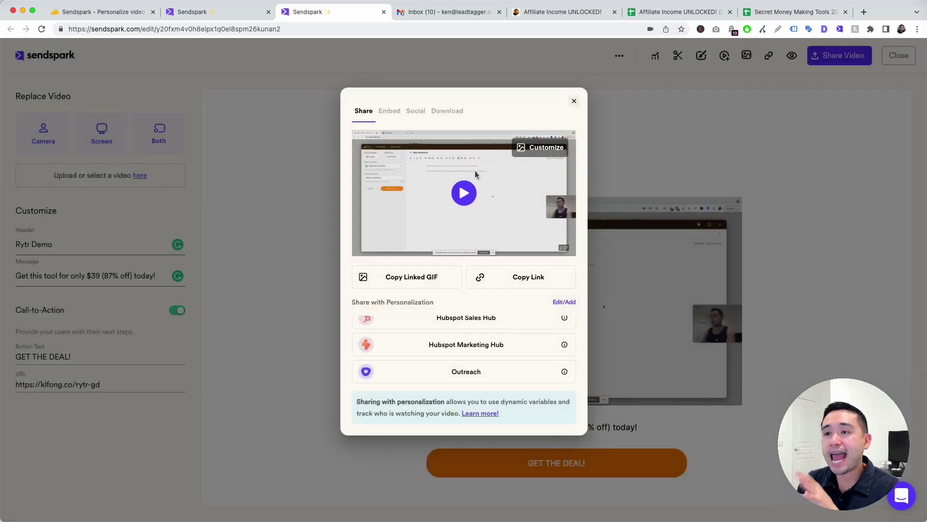
left_click(390, 115)
Look over the Download options, then copy the linked animated GIF from the Share tab
left_click(416, 110)
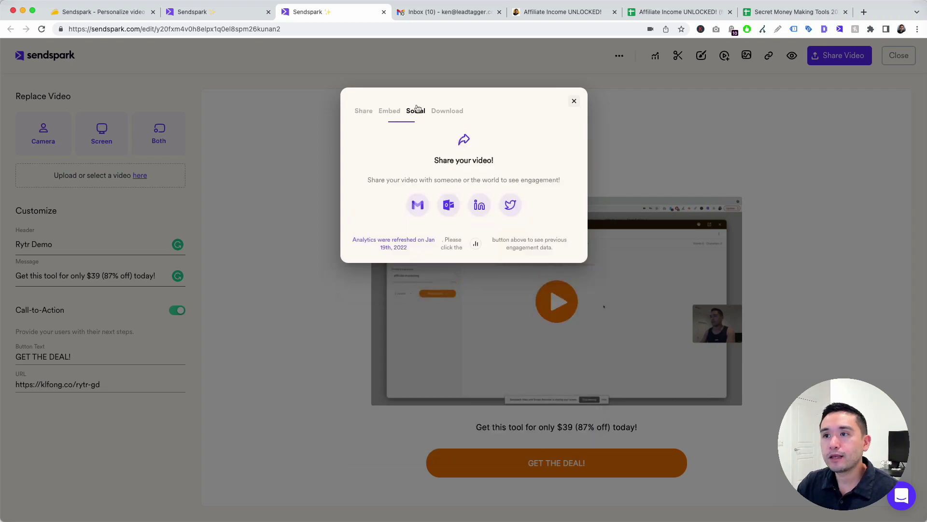
left_click(448, 112)
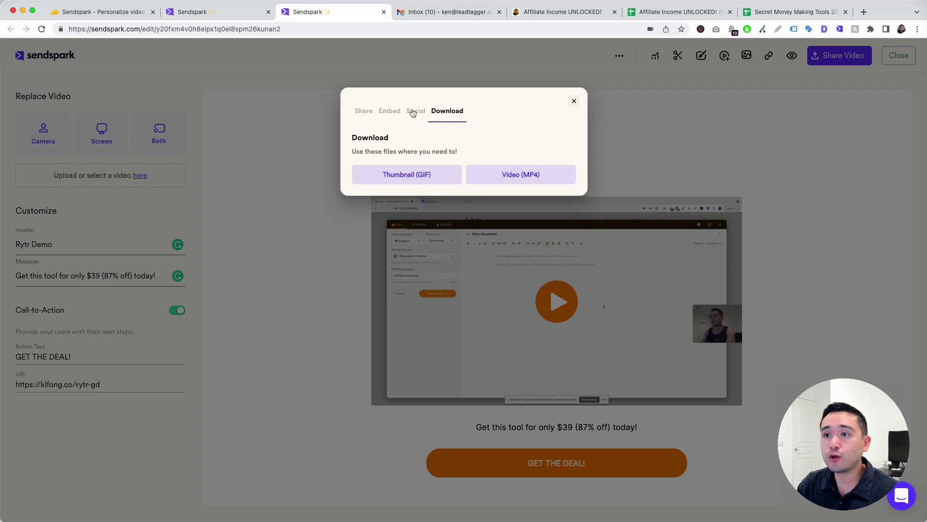
left_click(365, 111)
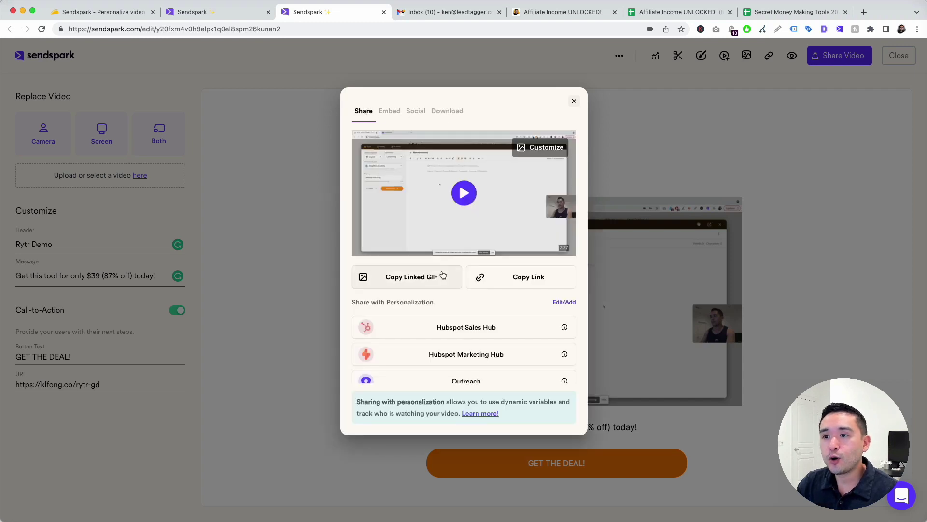
left_click(433, 284)
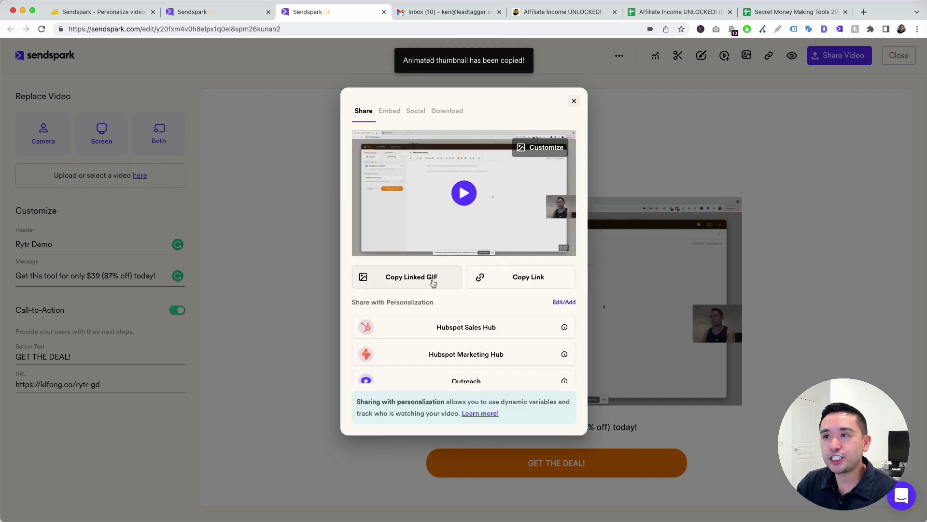
left_click(428, 14)
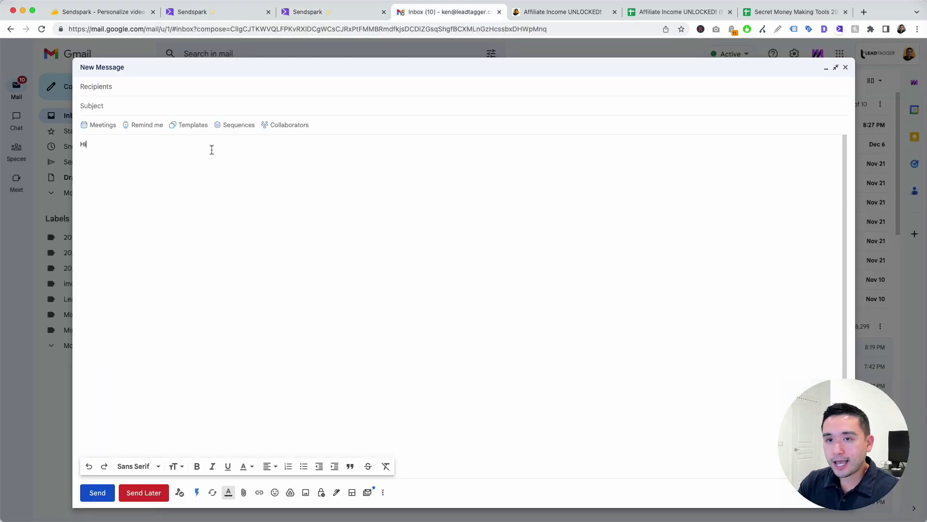
Add a 'Thanks' sign-off with the sender's name and paste the linked video GIF above it
type("Thanks,")
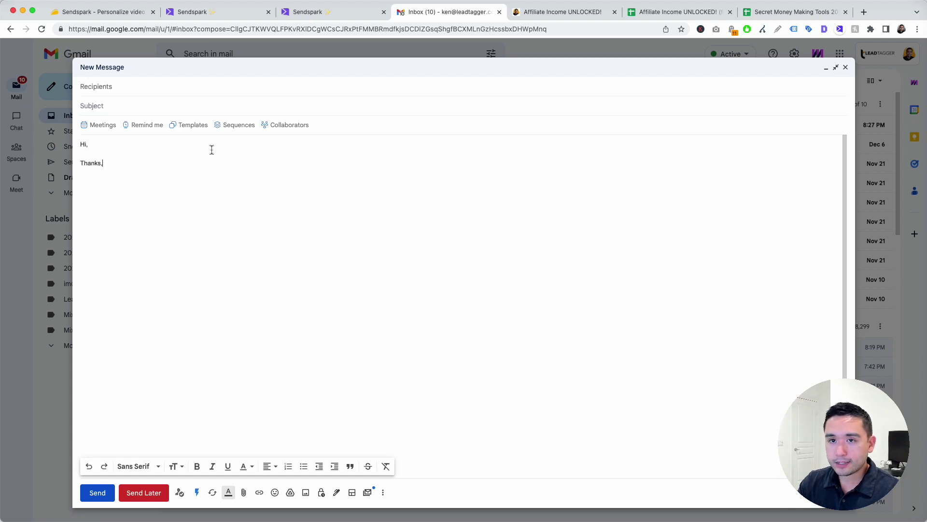
type(" Ken")
key("Return")
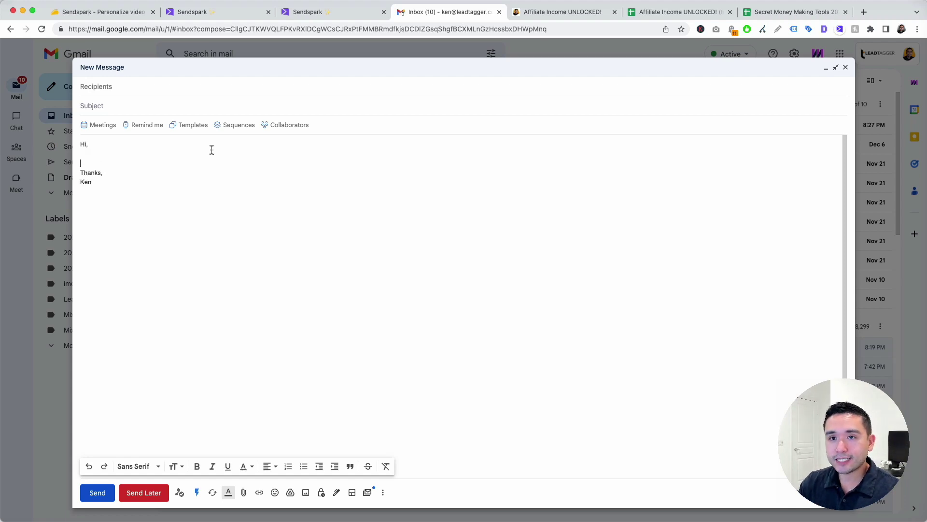
key("super+v")
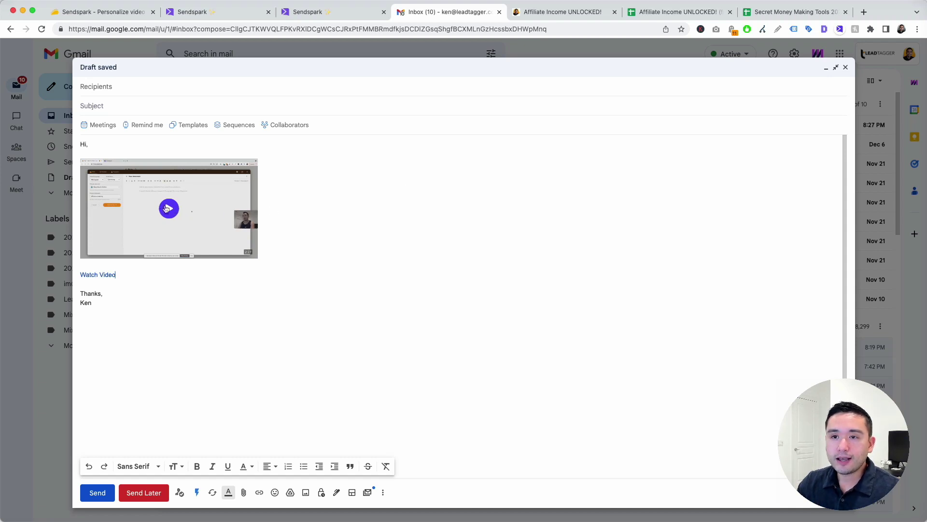
left_click(169, 209)
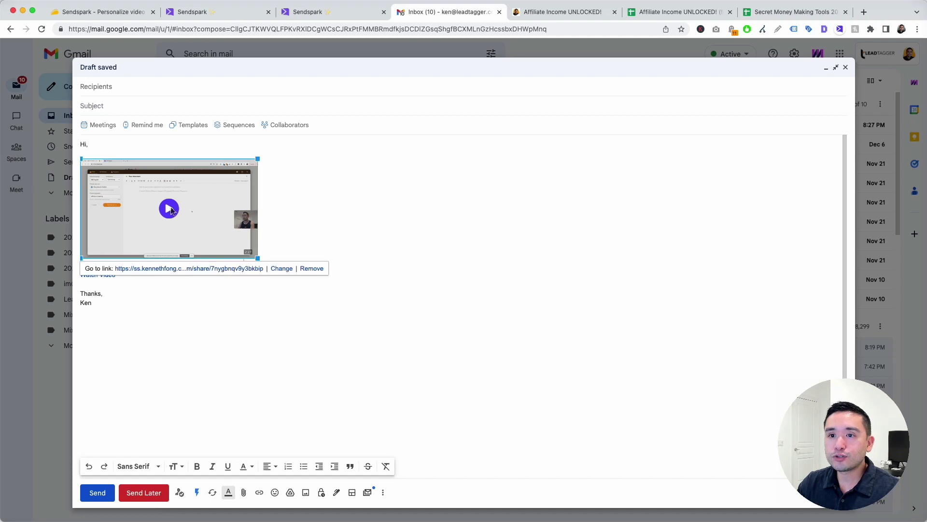
left_click(293, 205)
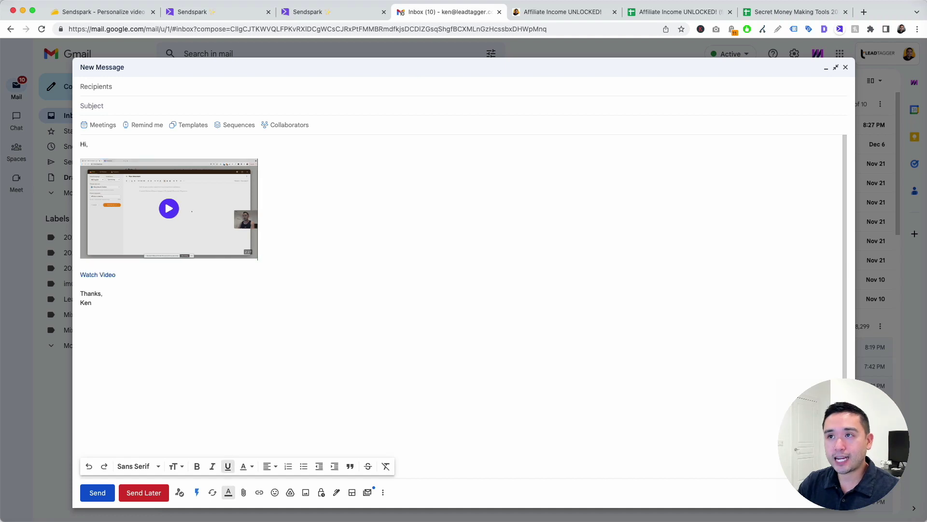
left_click(366, 12)
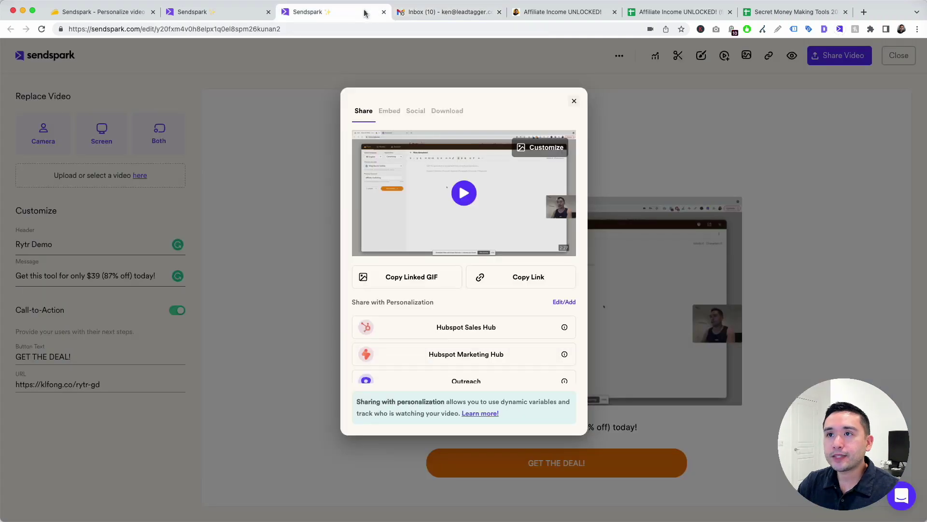
Copy the Website Embed code snippet from the Embed tab and close the share dialog
left_click(392, 111)
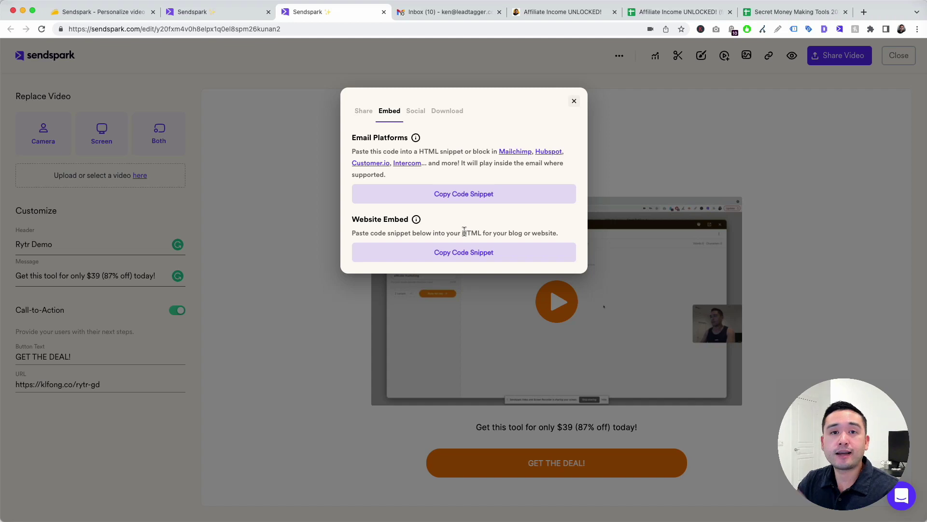
left_click(438, 260)
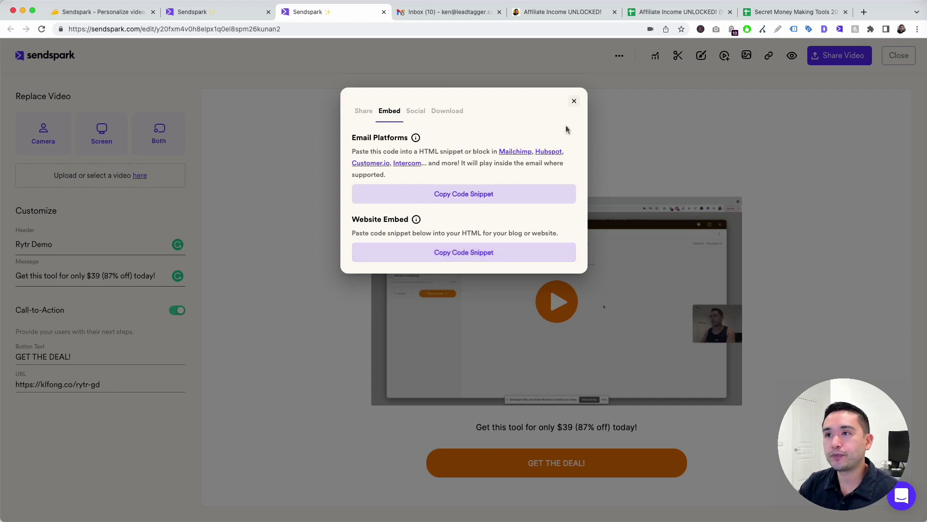
left_click(574, 100)
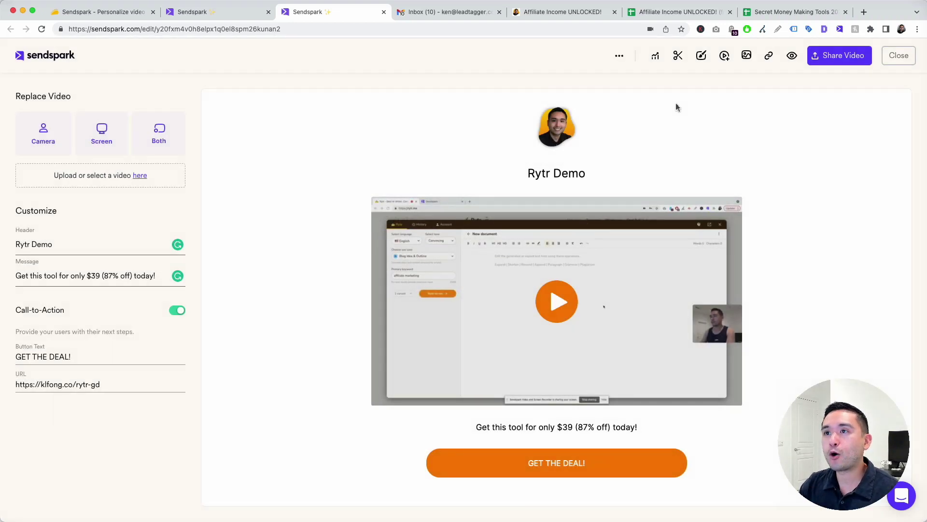
Review the Gmail video draft, then open the Affiliate Income UNLOCKED! (free) spreadsheet
left_click(449, 12)
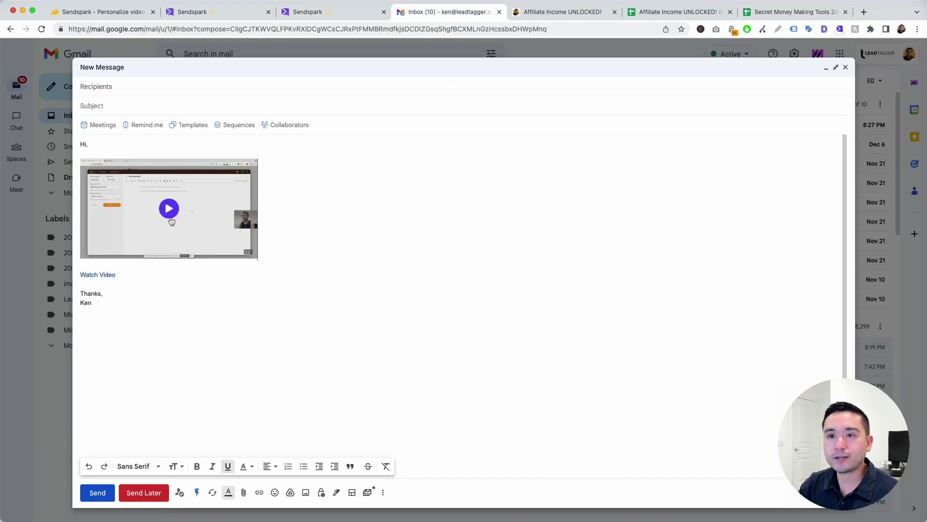
left_click(343, 17)
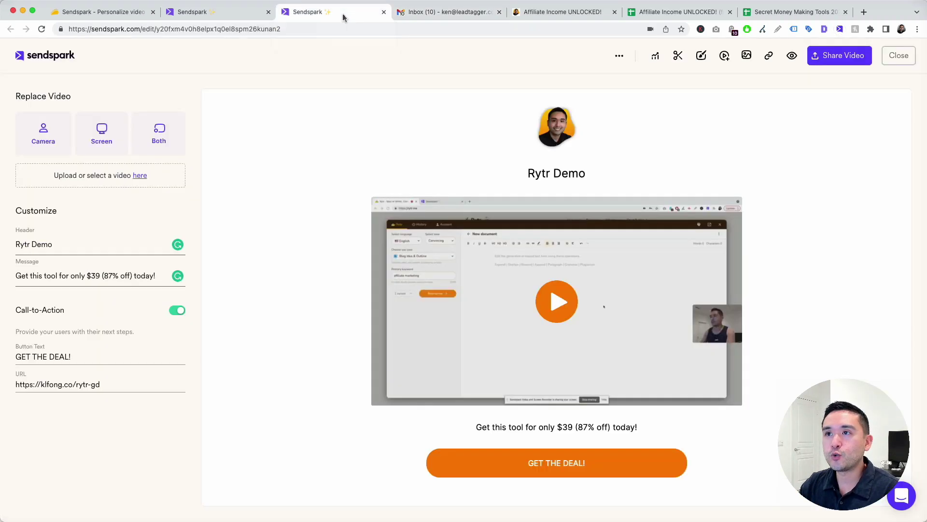
left_click(646, 17)
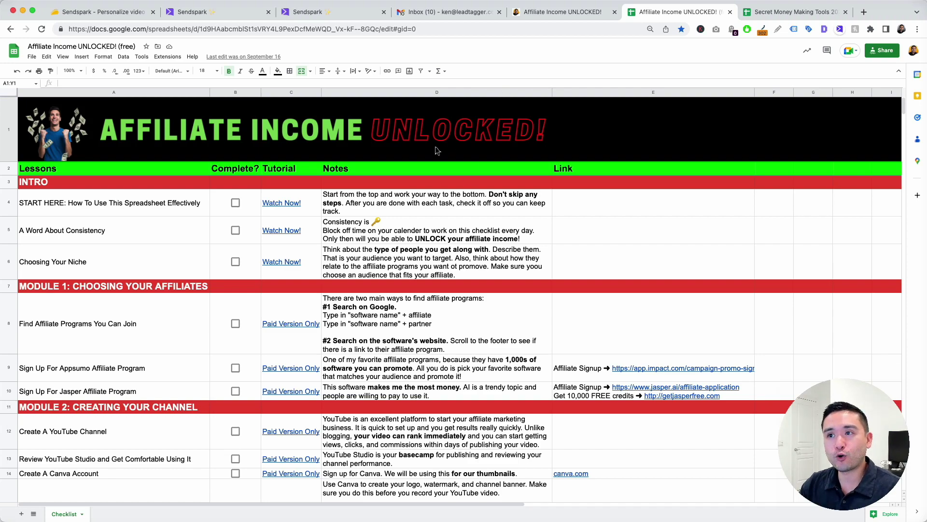
scroll(403, 198, "down", 8)
scroll(403, 198, "up", 8)
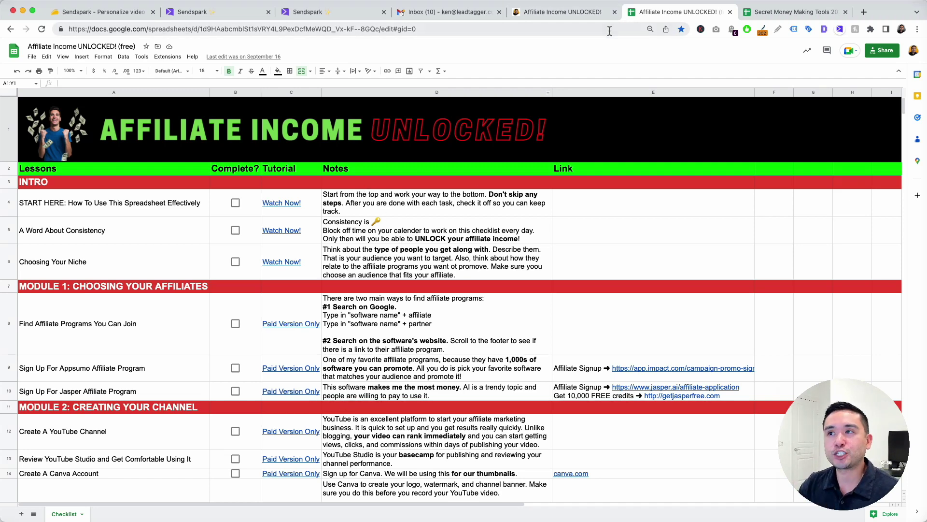
left_click(571, 14)
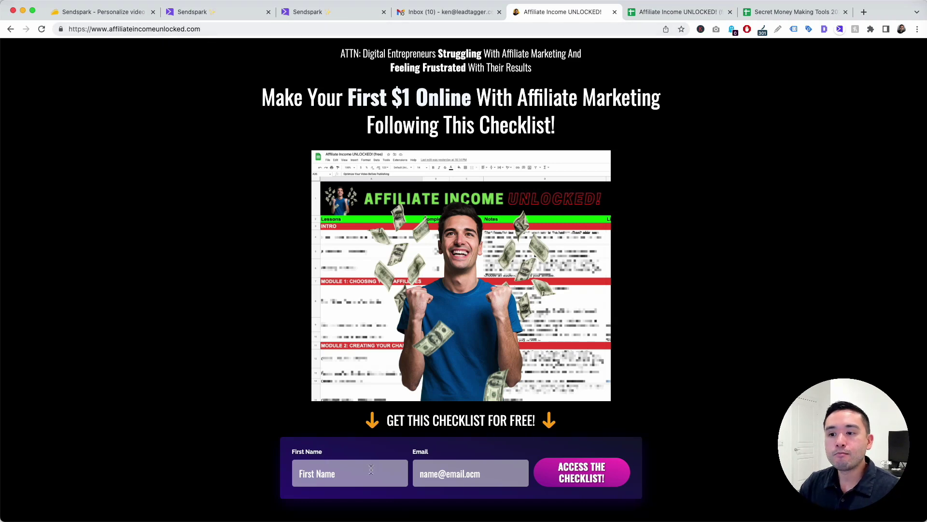
left_click(660, 13)
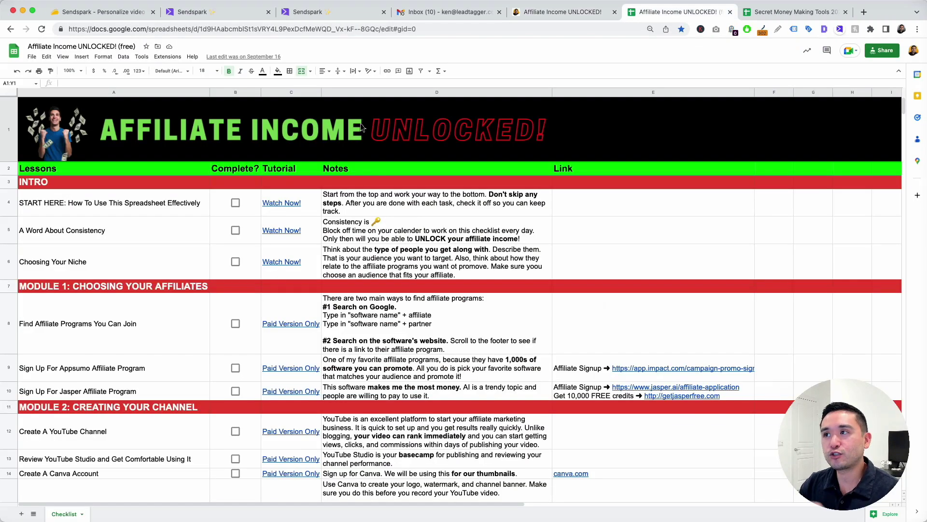
mouse_move(276, 302)
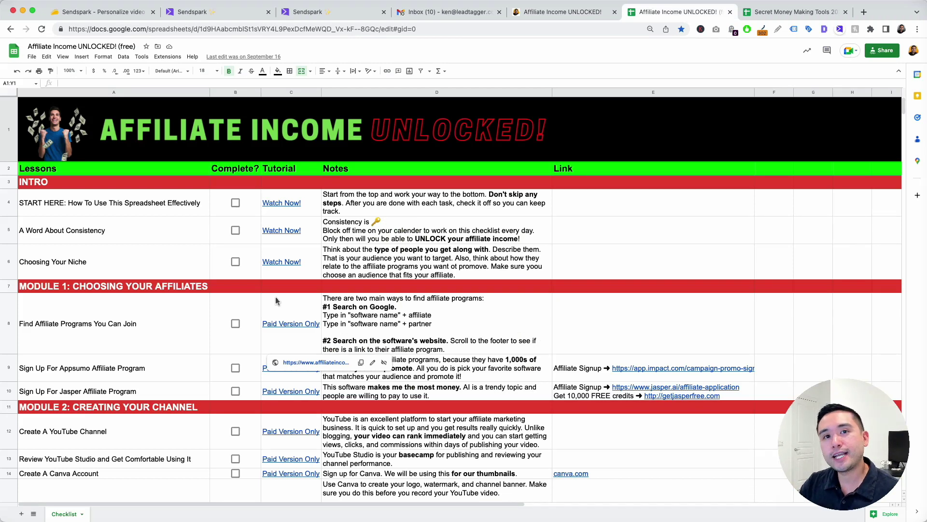
left_click(756, 13)
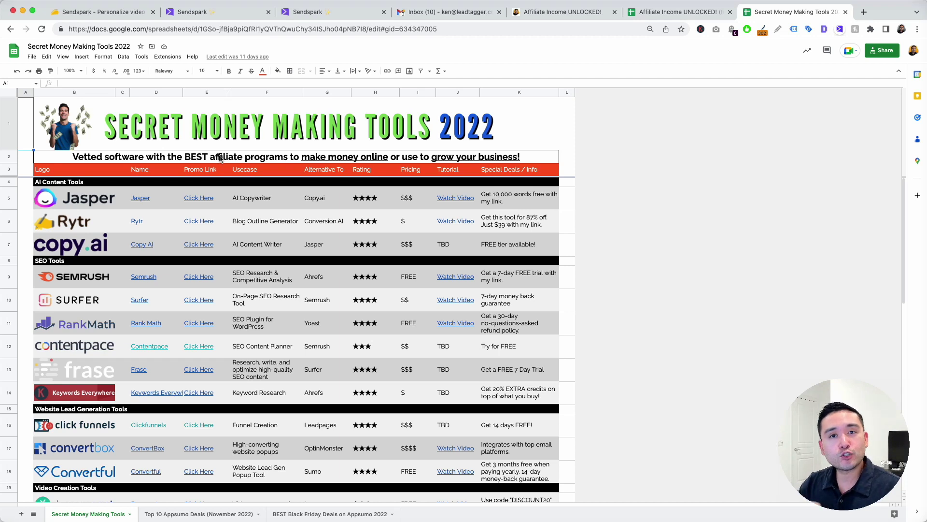
Follow the Watch Video link in cell J5 to Jasper's Jarvis Demo share page
scroll(290, 184, "down", 1)
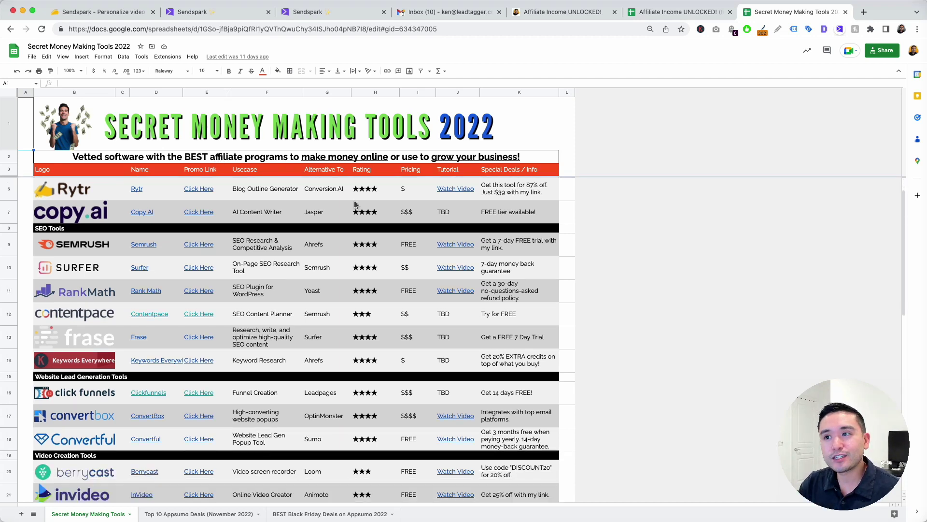
scroll(396, 188, "up", 1)
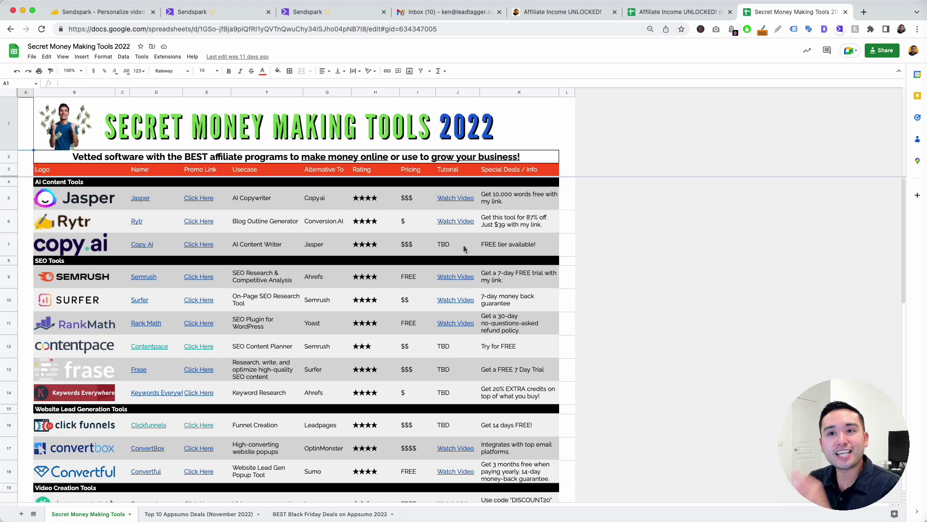
left_click(445, 199)
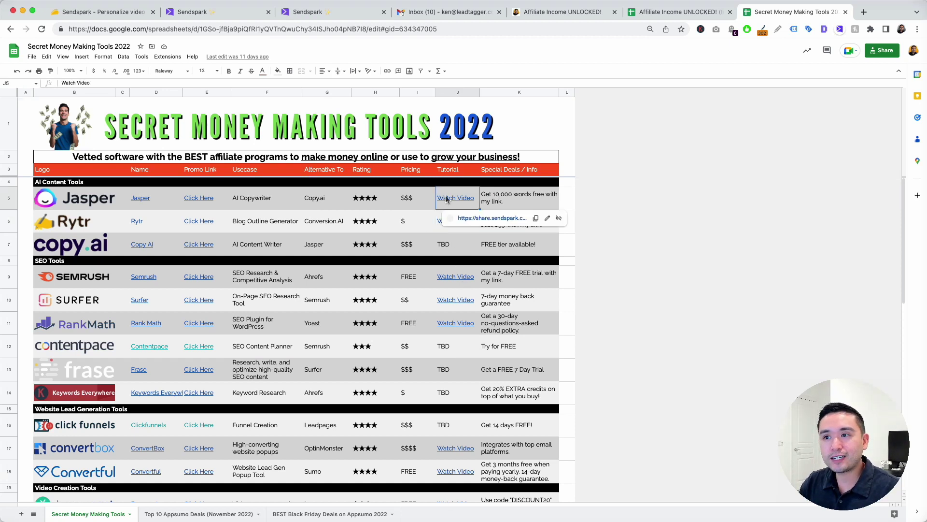
left_click(475, 217)
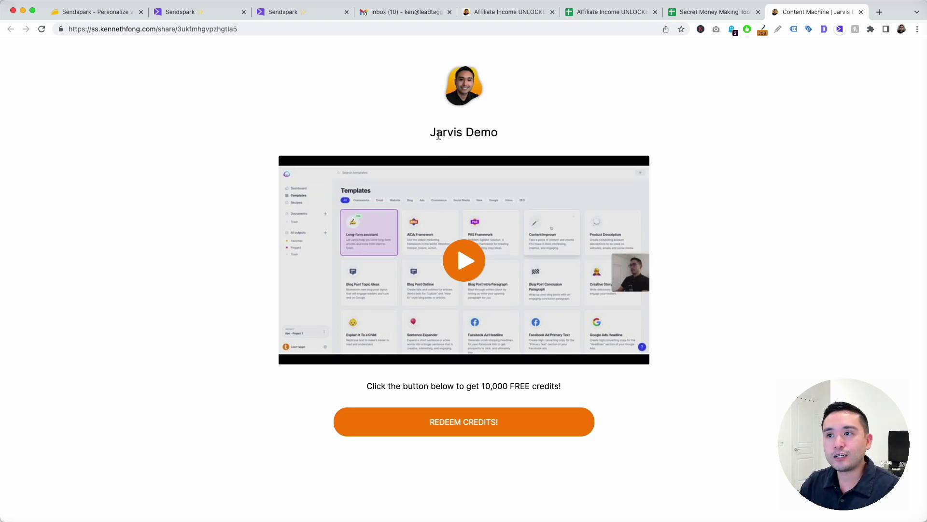
Highlight the Jarvis Demo title, then go back to the Secret Money Making Tools spreadsheet
left_click_drag(433, 134, 497, 133)
left_click(497, 132)
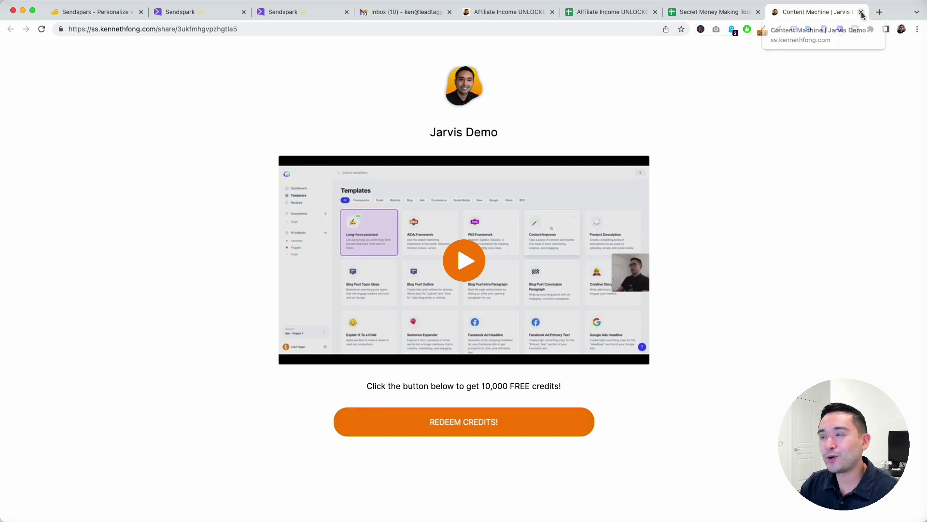
left_click(710, 13)
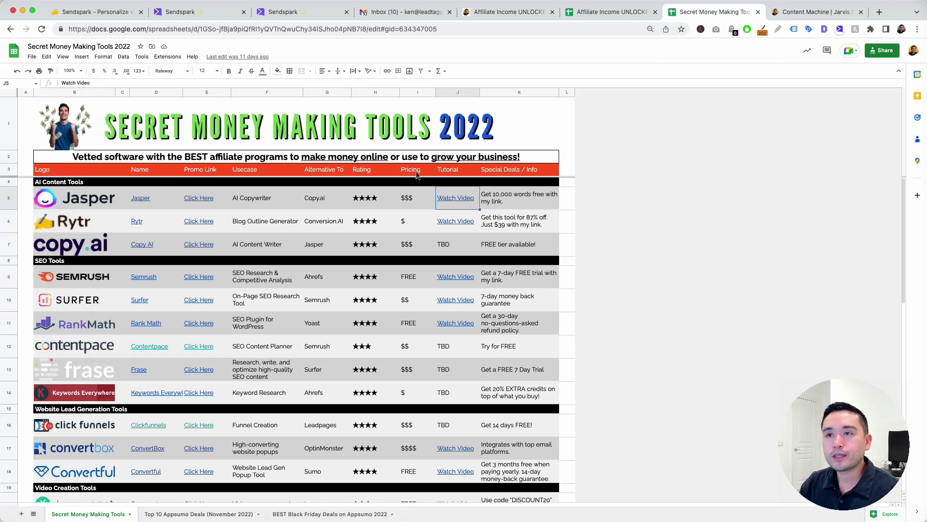
Load secretmoneymakingtools.com from the address bar's 'secre' autocomplete
left_click(451, 29)
type("secretmoneymakingtools.com")
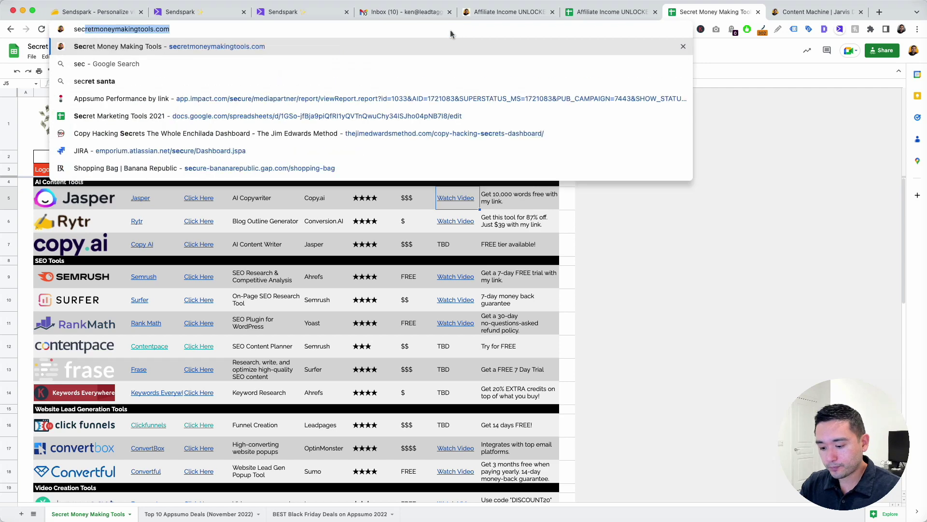
key("Return")
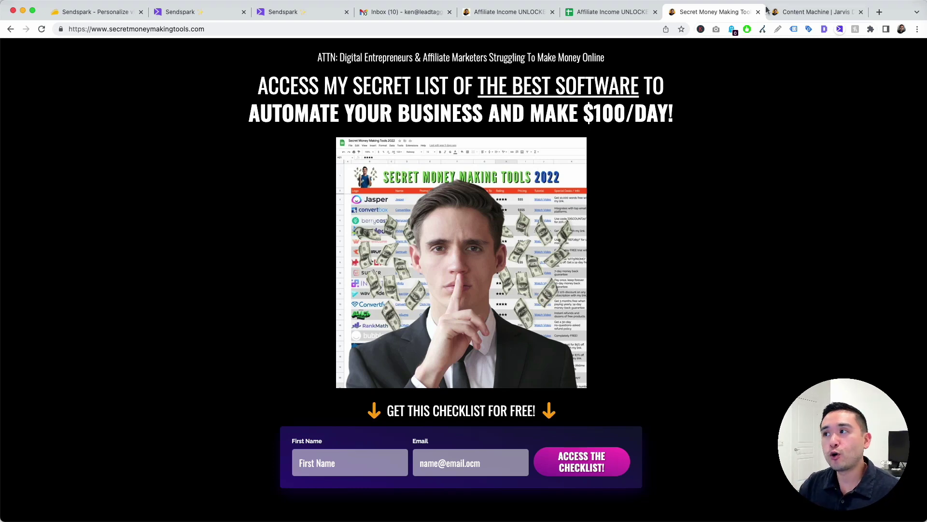
Return to the AppSumo Sendspark deal and show the $49, $119 and $349 license tiers
left_click(109, 15)
scroll(146, 142, "up", 4)
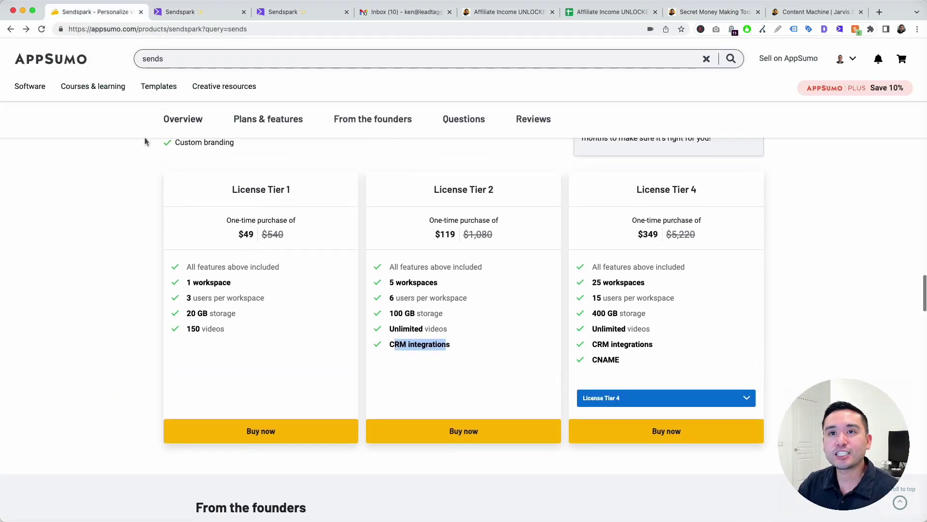